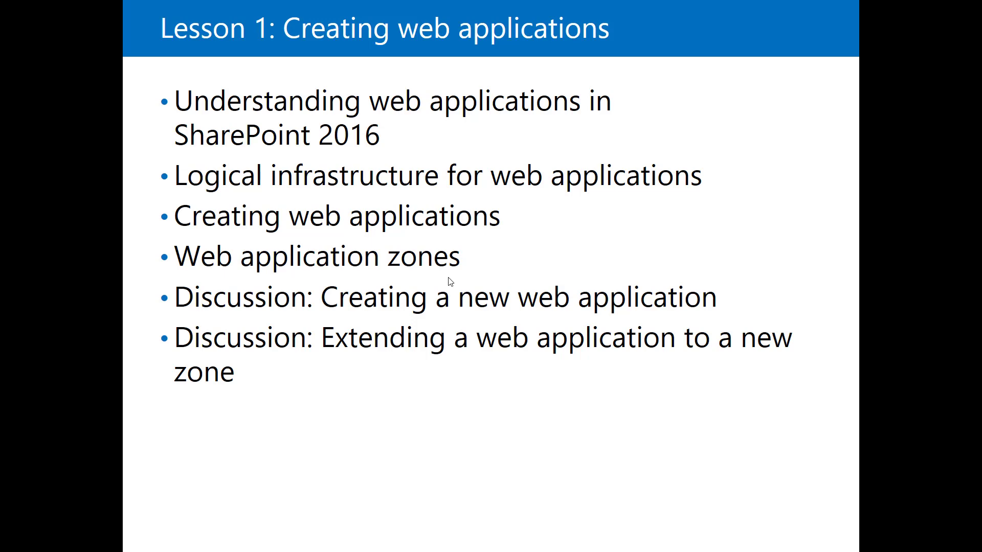
- Switch to the SharePoint virtual machine, open the farm's web applications list and examine the URL of SharePoint Central Administration v4
key(Escape)
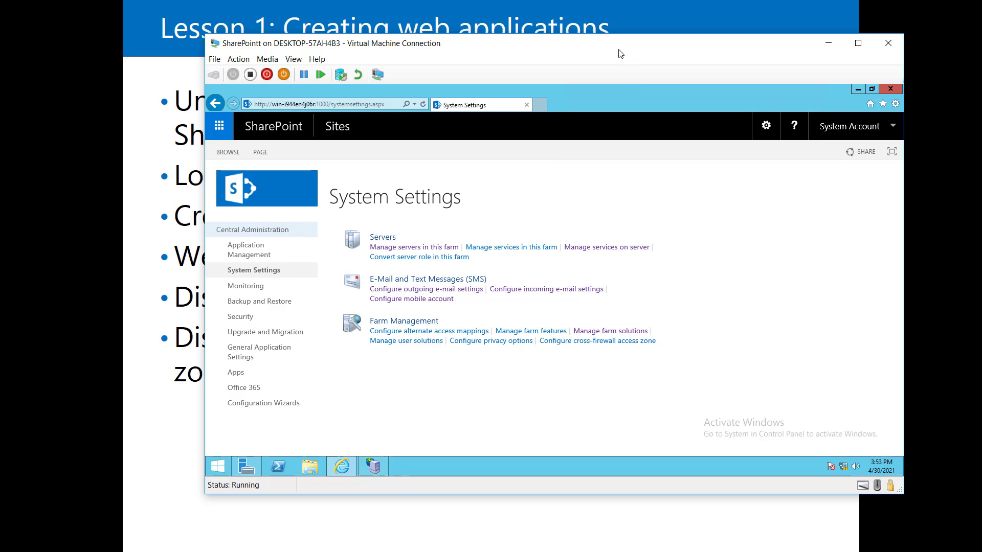
drag(612, 49, 587, 48)
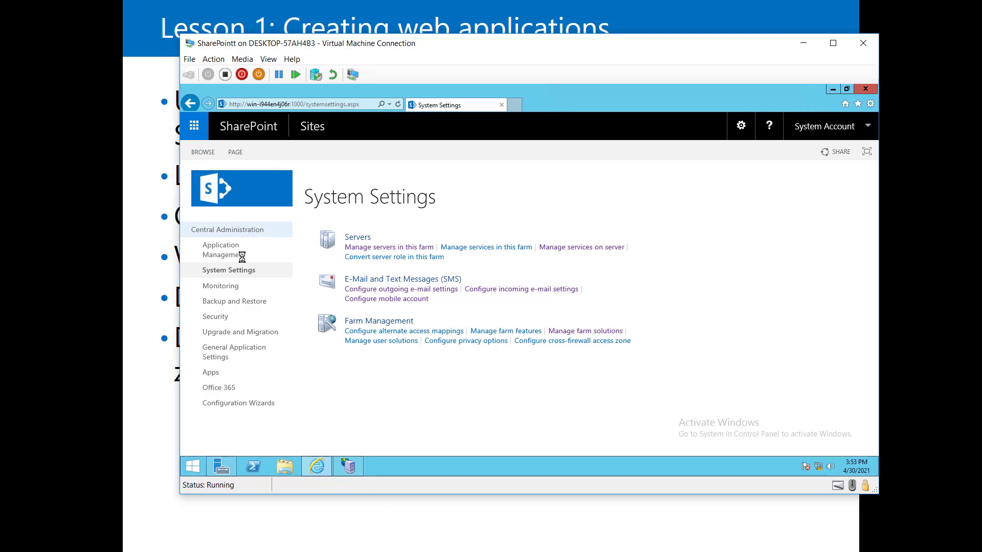
click(238, 231)
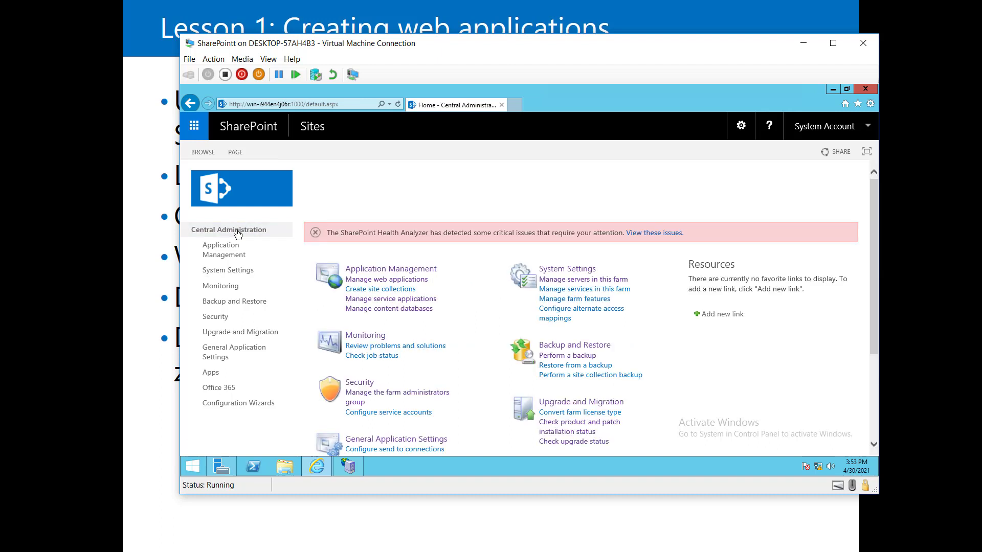
click(412, 279)
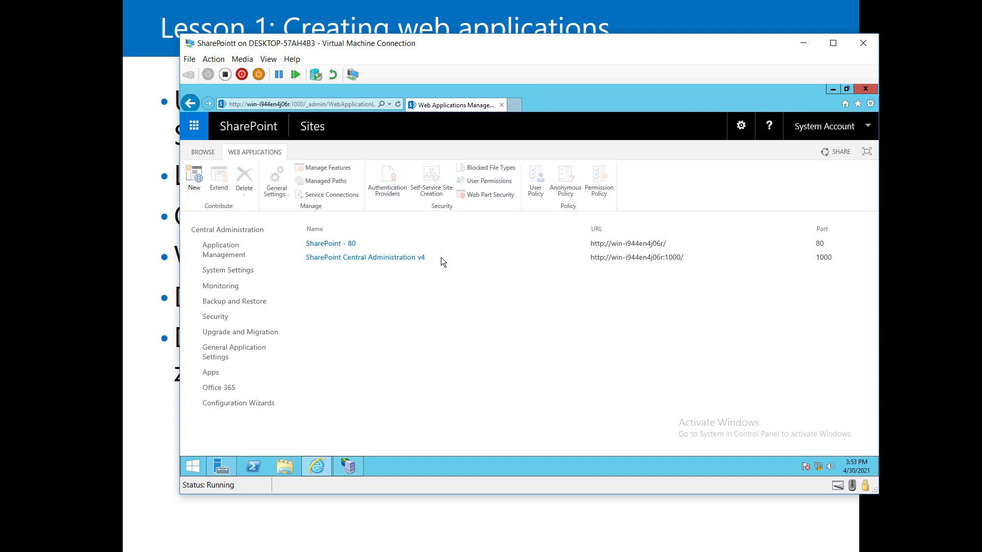
click(656, 258)
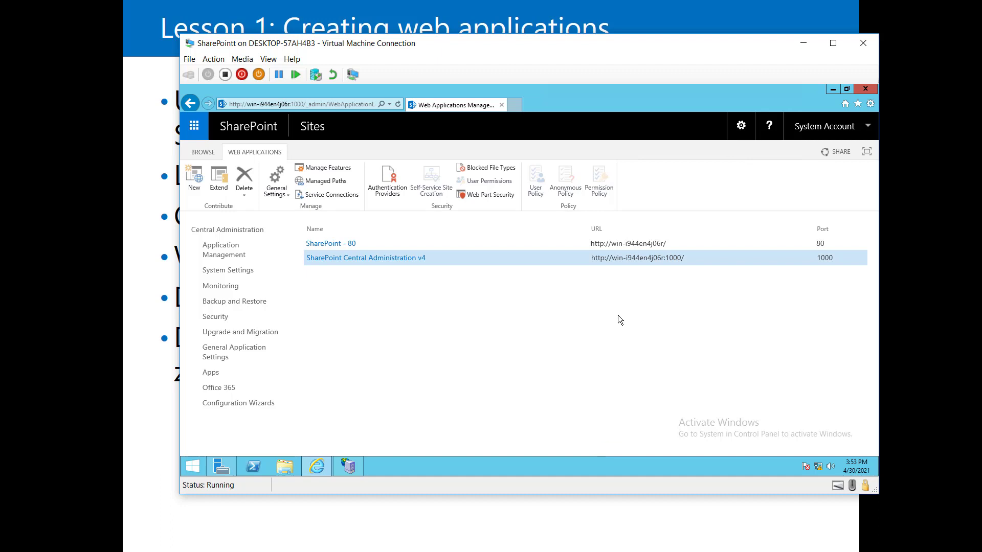
drag(591, 258, 685, 263)
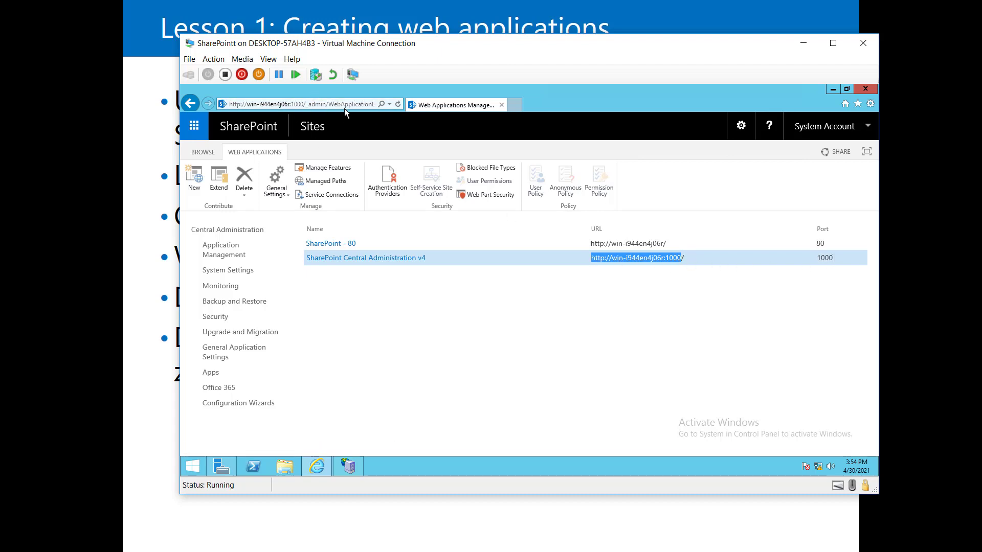
- Examine the base address and port in the URLs of the System Settings and Monitoring pages
click(239, 276)
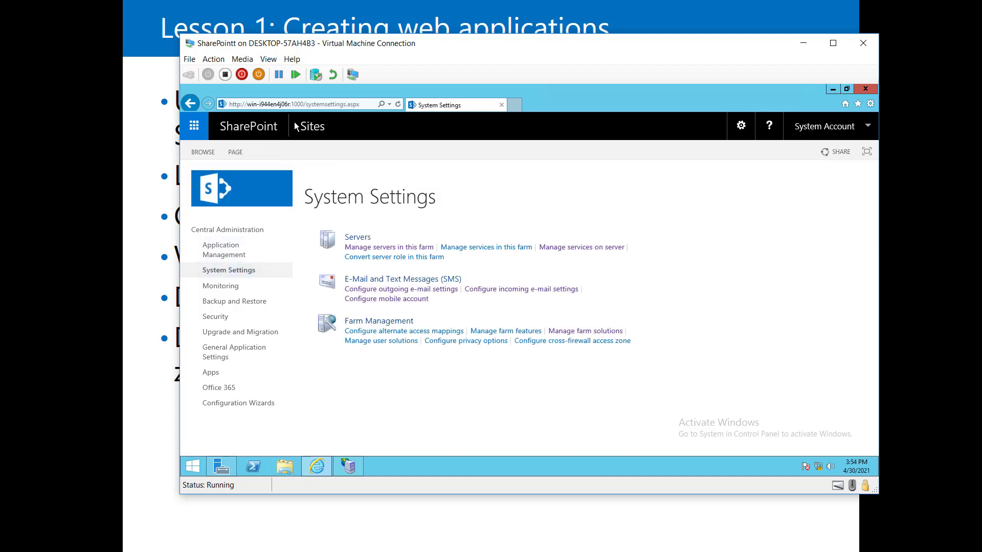
click(238, 103)
key(Home)
drag(228, 103, 307, 104)
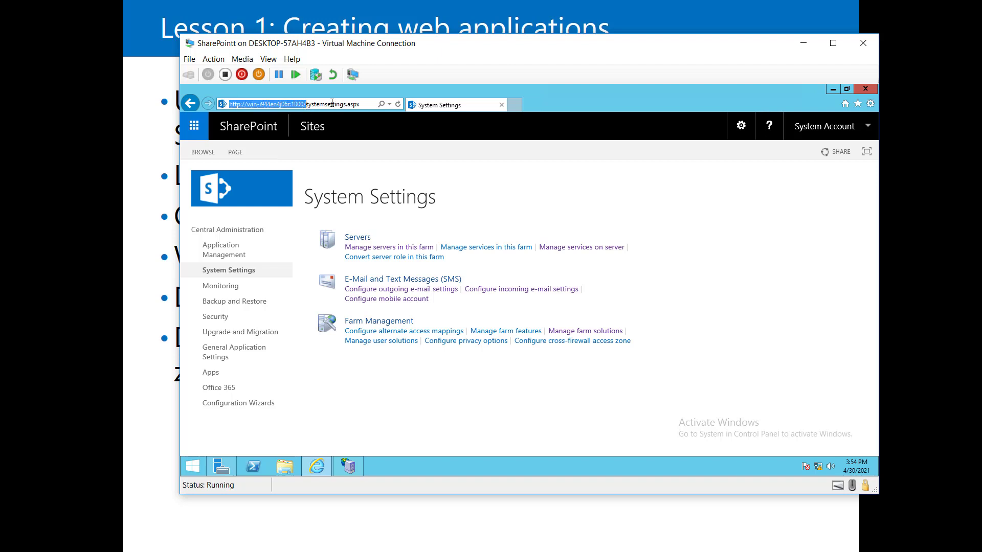
click(332, 104)
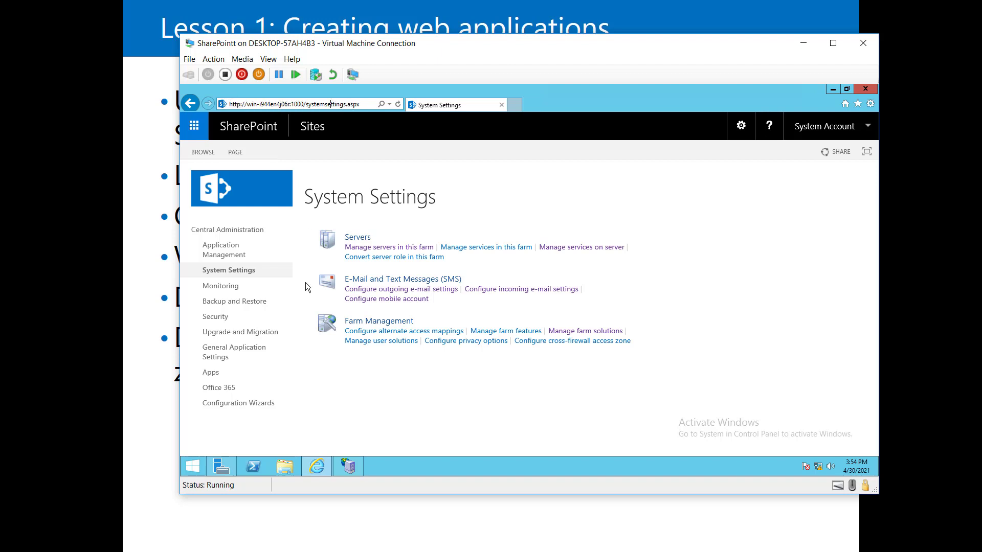
click(257, 288)
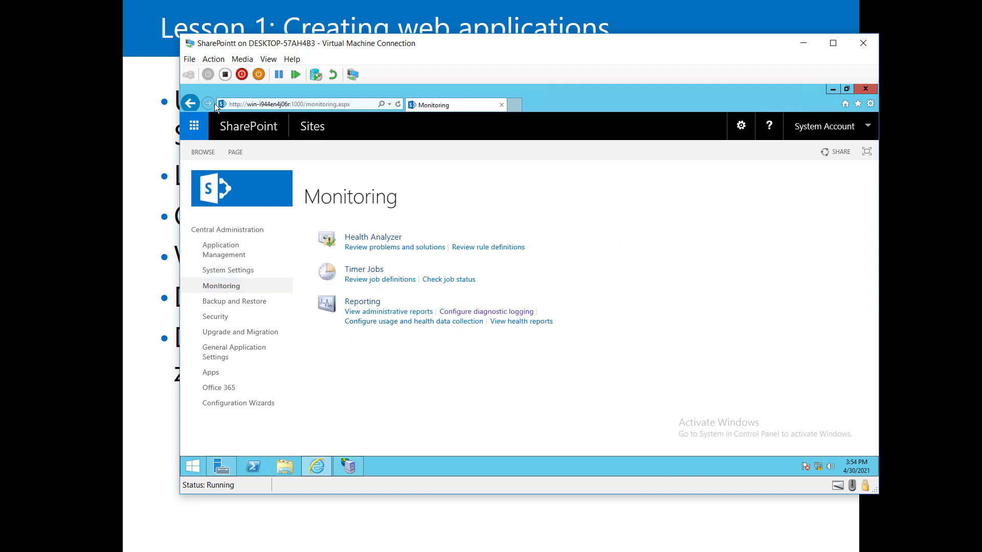
click(230, 105)
click(234, 104)
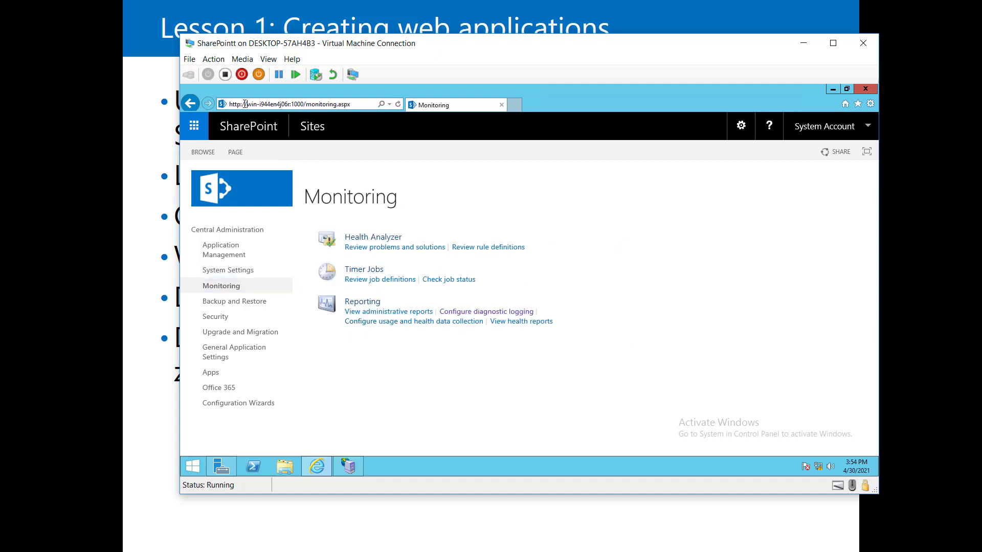
drag(282, 101, 314, 107)
double_click(323, 105)
- Return to the web applications list through Application Management and open the form for creating a new web application
click(237, 248)
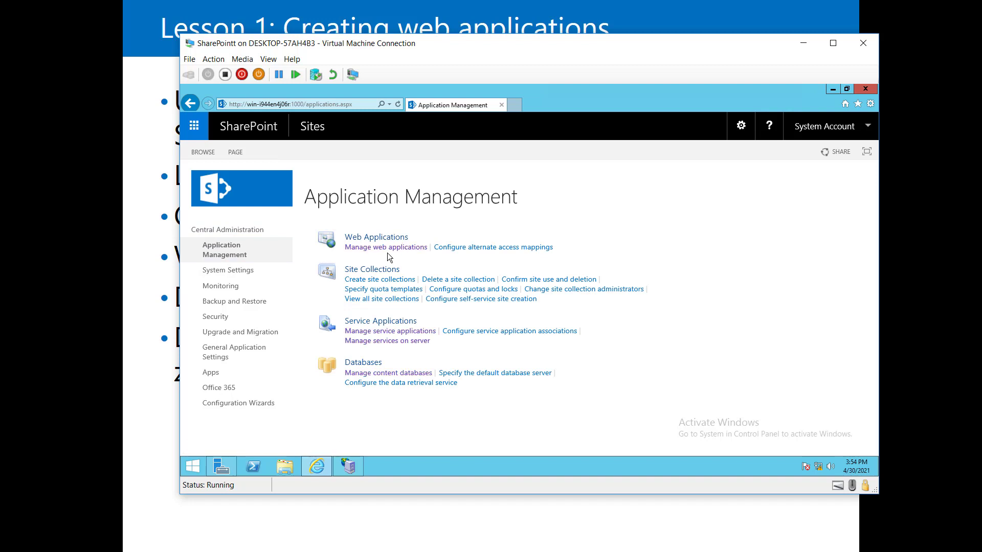
click(388, 248)
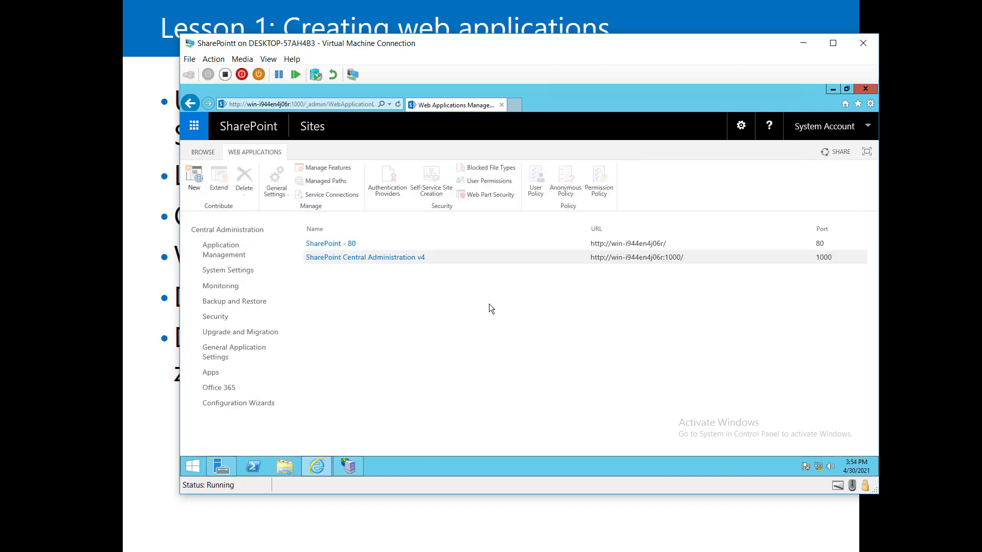
click(404, 261)
click(193, 180)
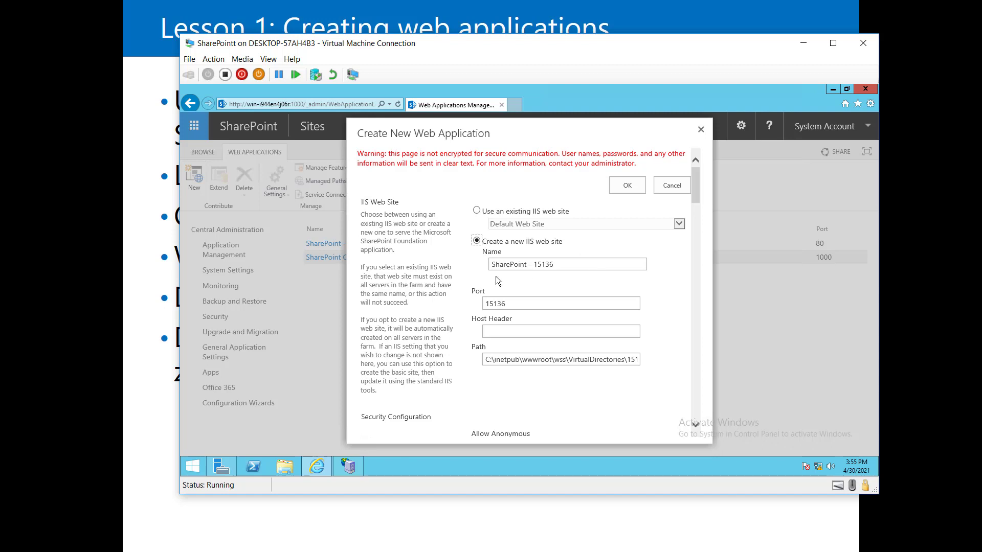
- Name the new IIS web site Training and set its port to 9000
click(513, 264)
double_click(513, 265)
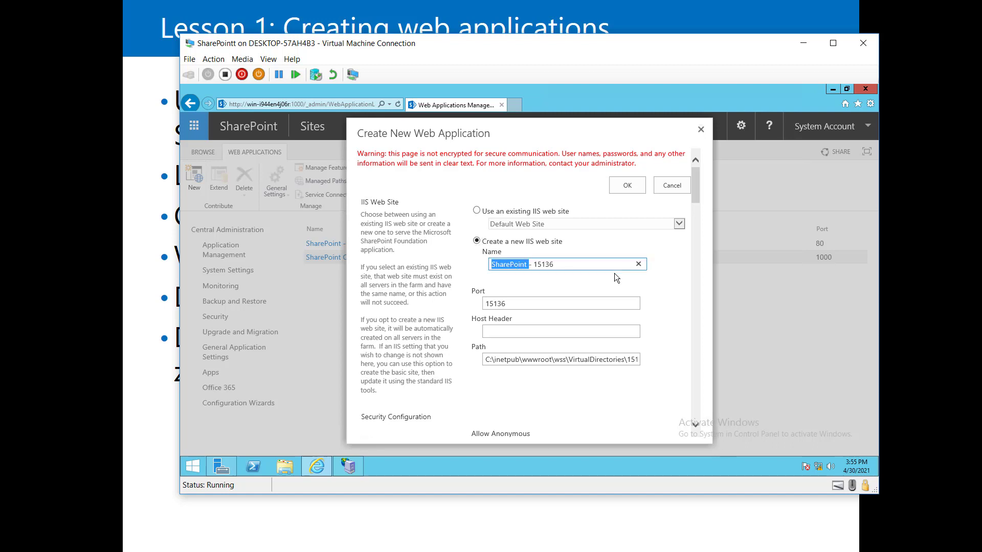
text(Training)
key(shift+Right)
key(shift+Right)
key(shift+Right)
key(shift+Right)
key(shift+Right)
key(shift+Right)
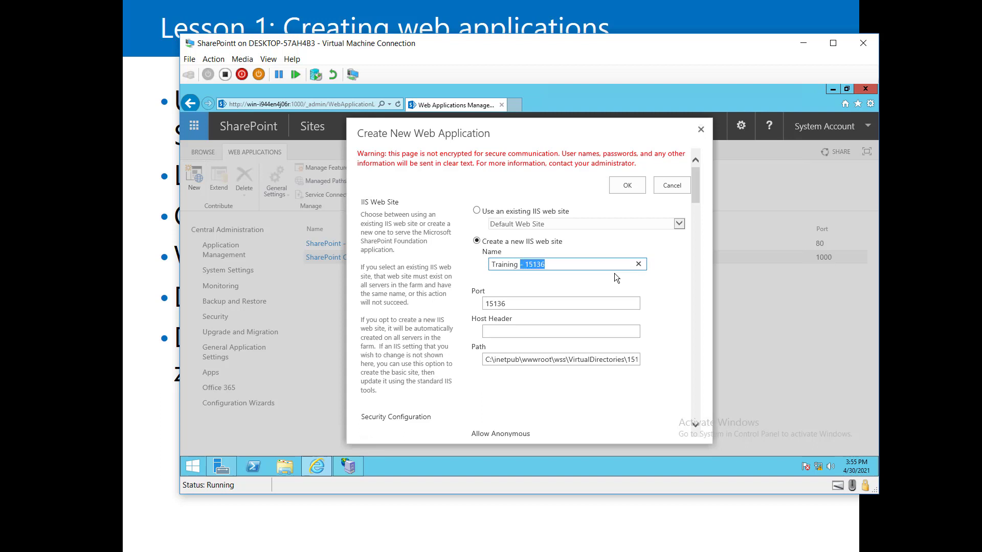
key(BackSpace)
key(Tab)
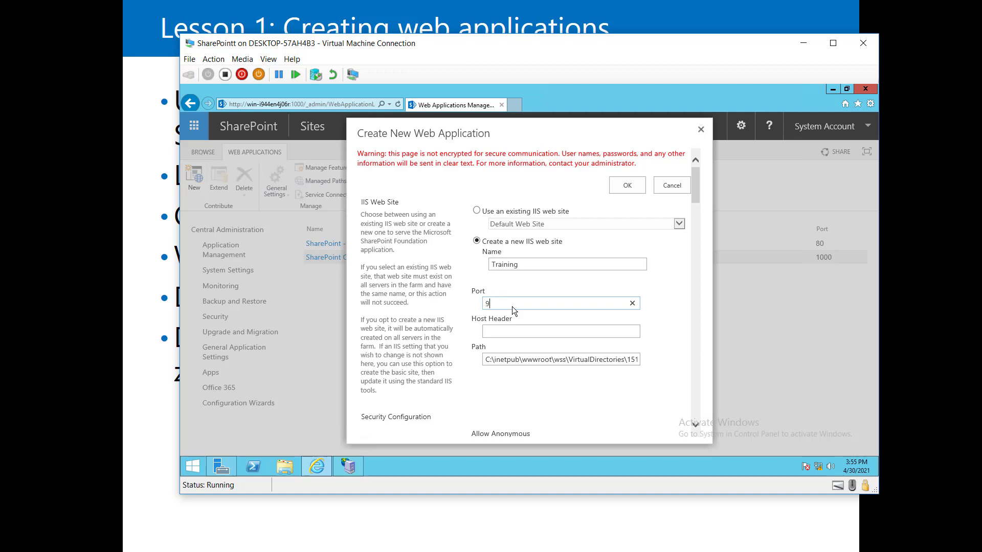
text(9000)
key(Tab)
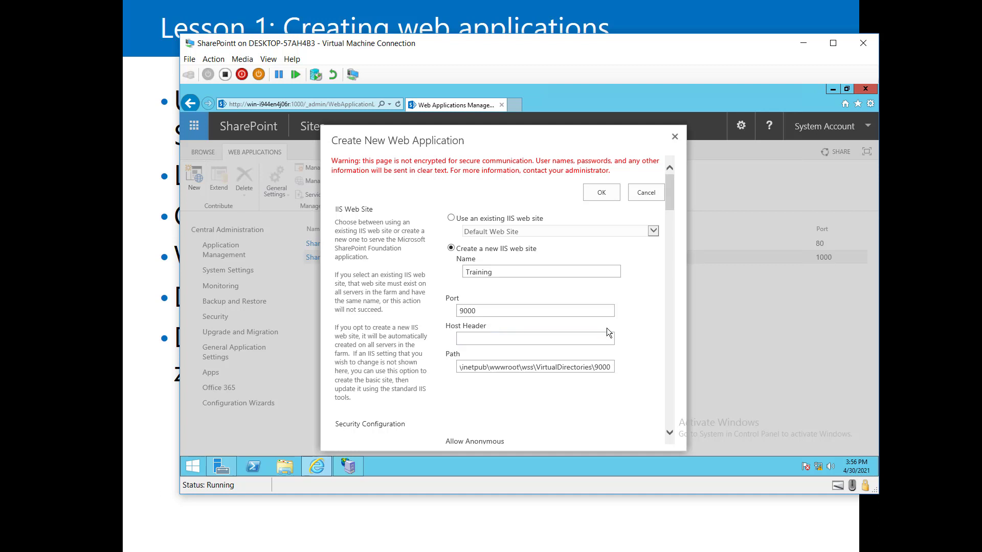
- Examine the new IIS web site's folder path from its drive root through to its final directory
scroll(606, 327, down, 1)
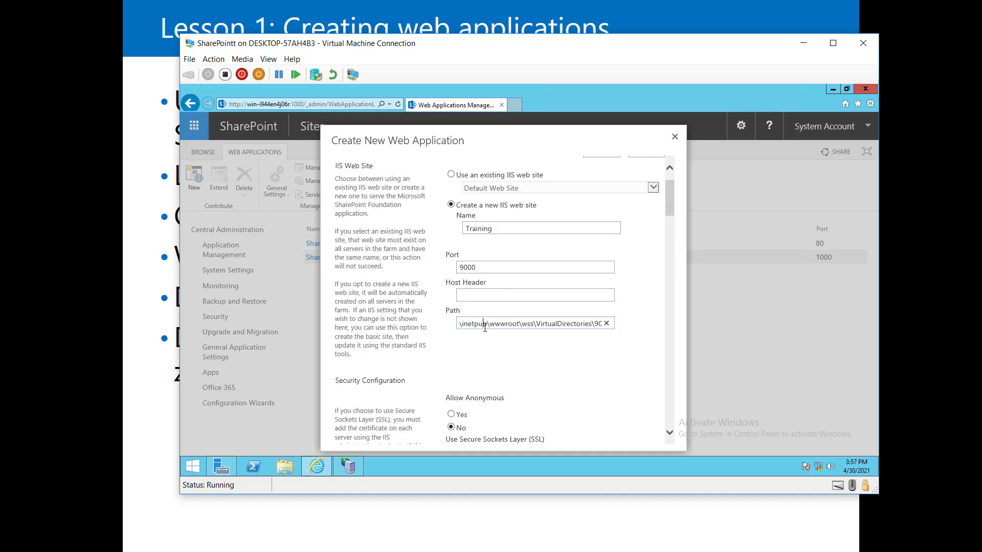
scroll(517, 348, up, 1)
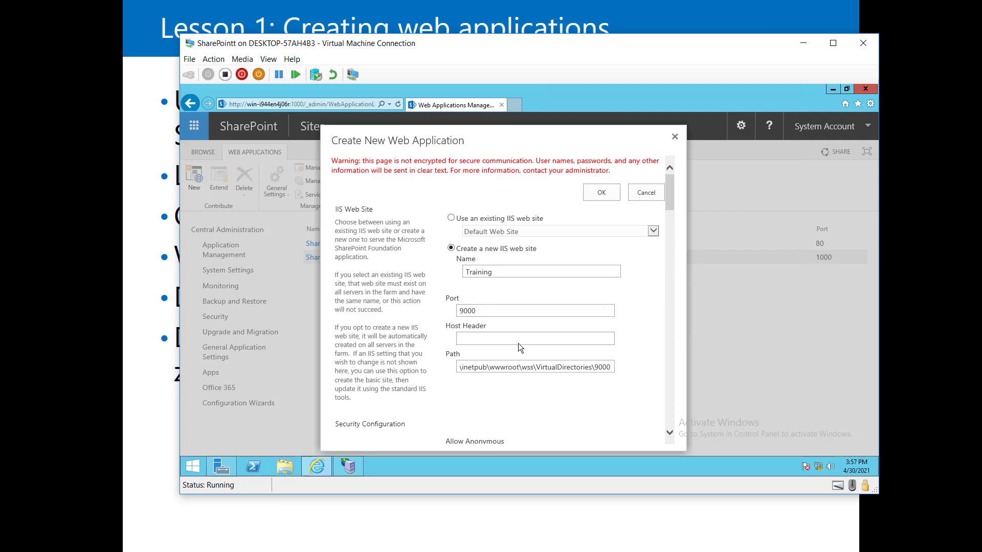
mouse_move(475, 368)
mouse_down()
mouse_move(457, 369)
mouse_move(486, 377)
mouse_up()
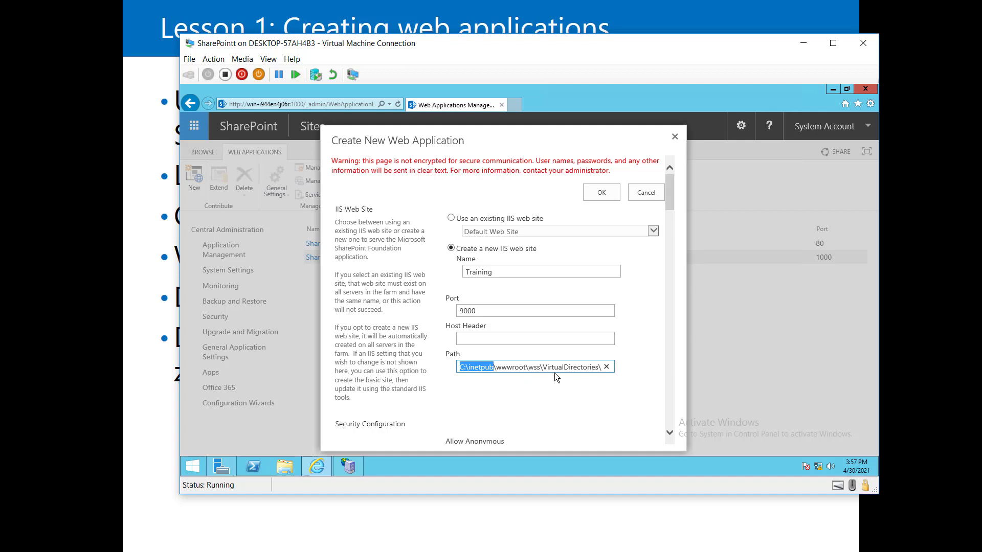
double_click(578, 370)
key(Right)
key(Right)
key(Right)
key(Right)
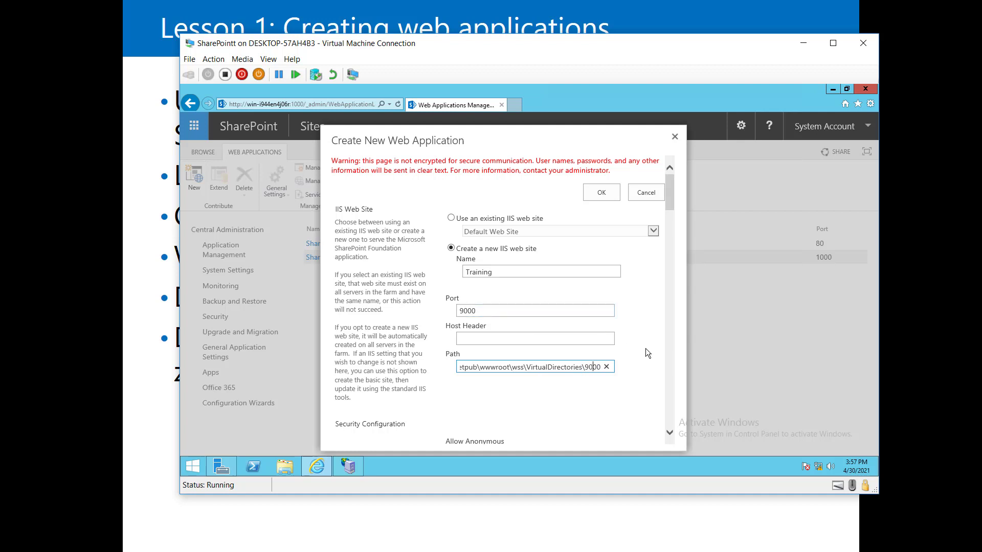
- Review the Security Configuration section with its anonymous access and Secure Sockets Layer options
scroll(645, 348, down, 5)
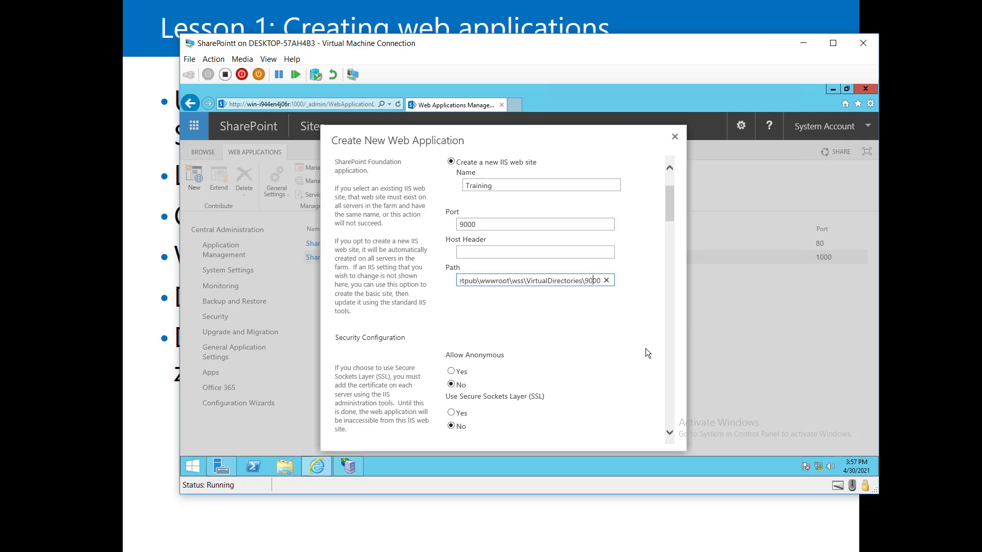
scroll(645, 348, down, 2)
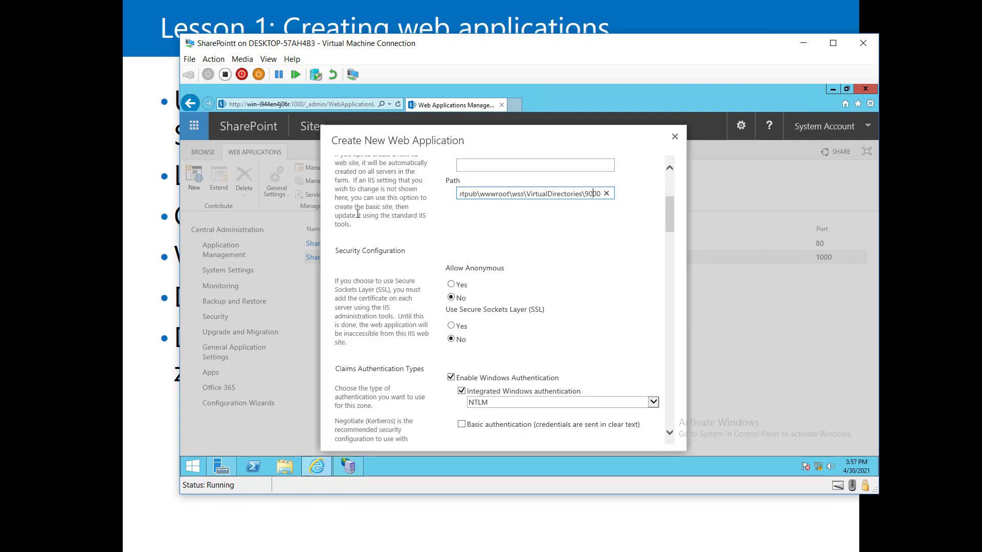
triple_click(370, 252)
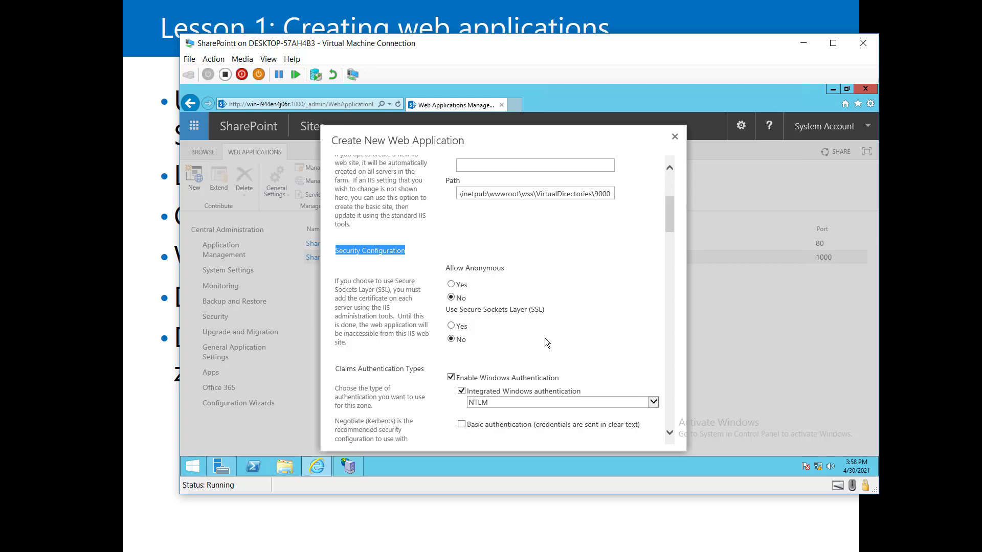
- Review the Claims Authentication Types and choose NTLM for Integrated Windows authentication
scroll(544, 337, down, 5)
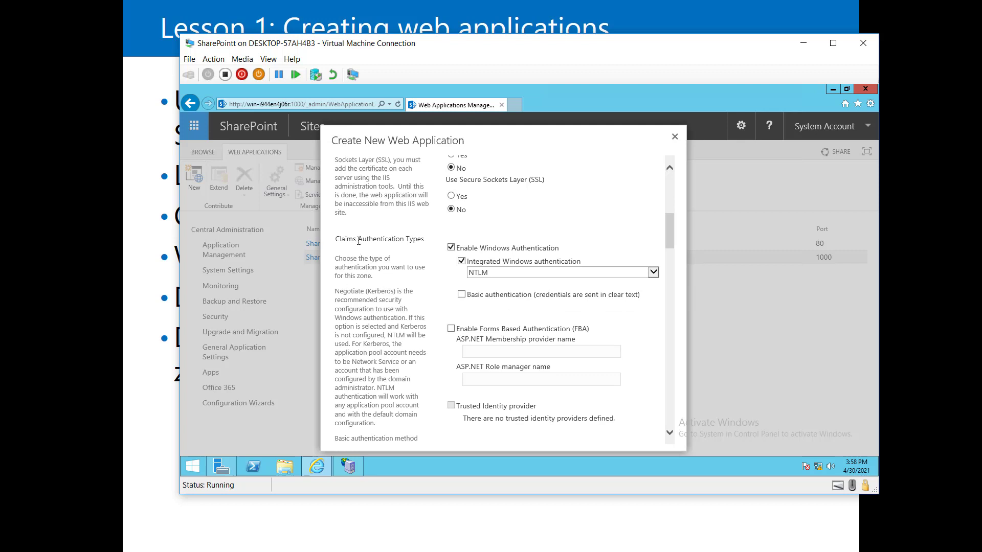
drag(335, 239, 424, 239)
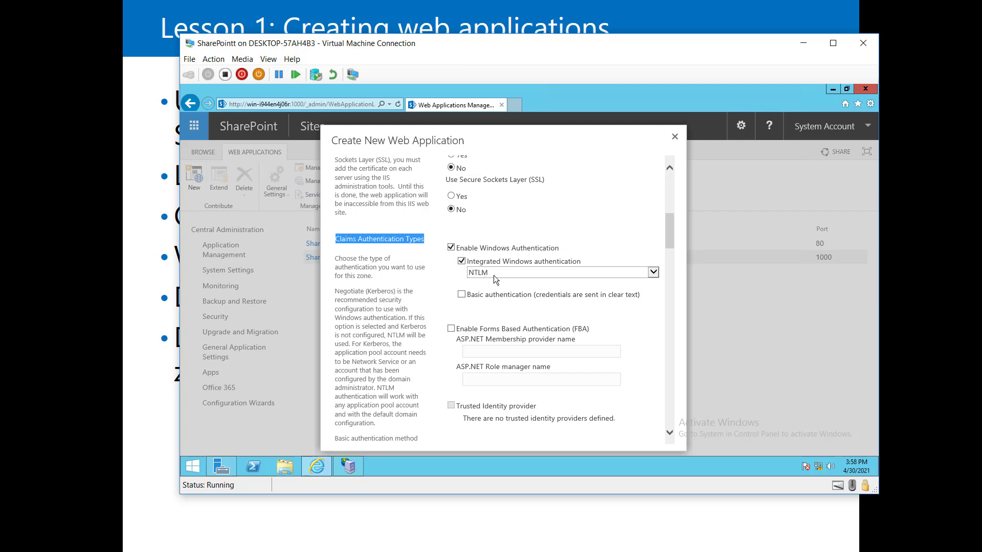
click(655, 274)
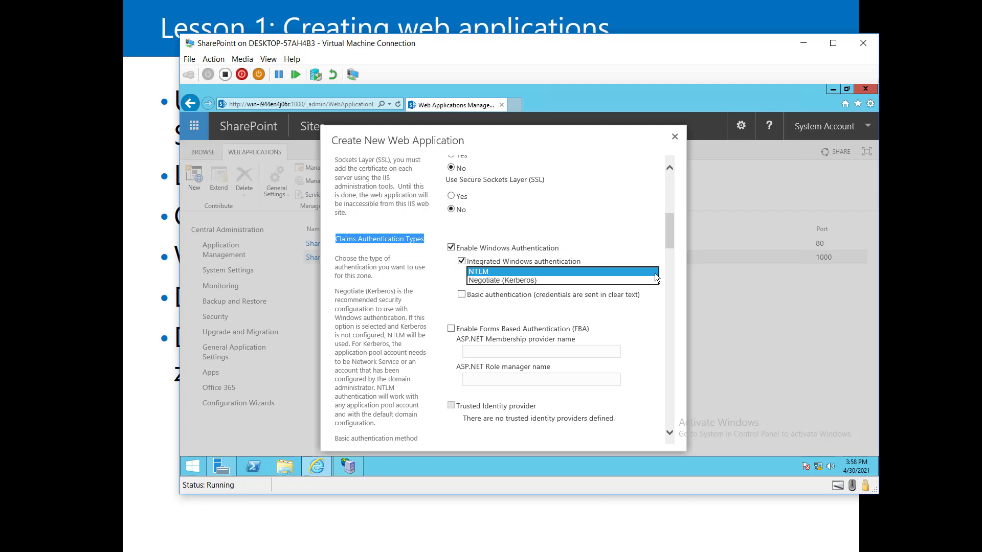
click(587, 270)
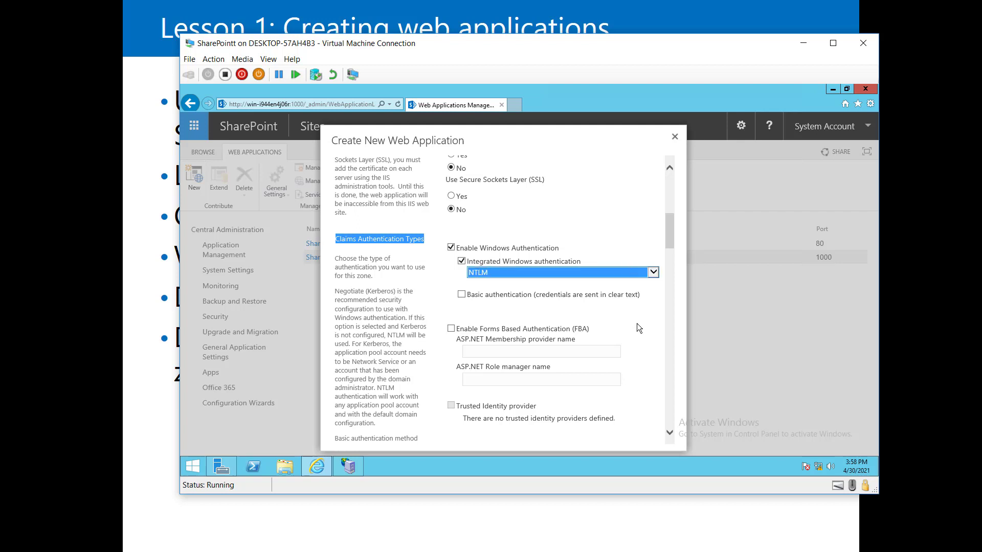
- Enable Forms Based Authentication to inspect its ASP.NET membership provider and role manager name fields, and disable it again
scroll(638, 327, down, 1)
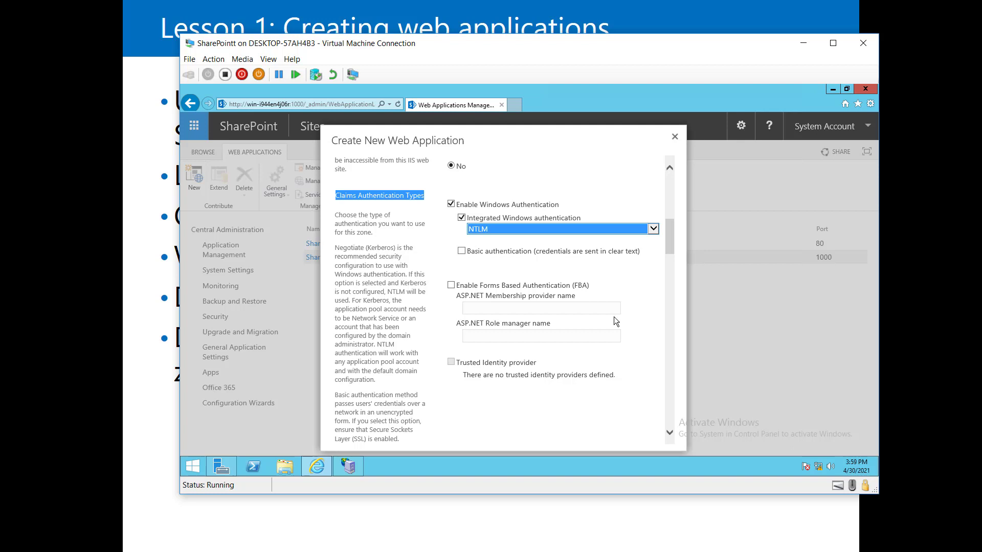
click(450, 286)
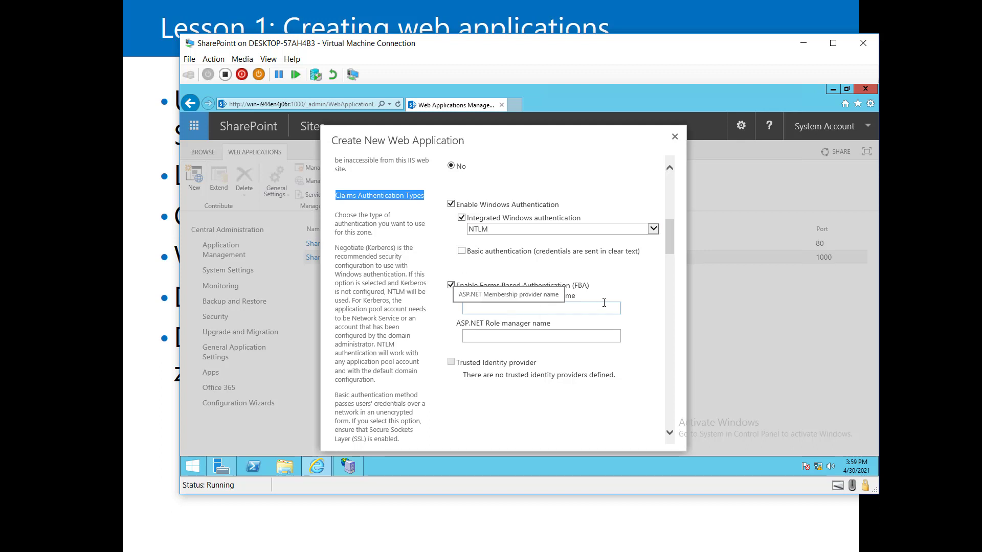
click(540, 311)
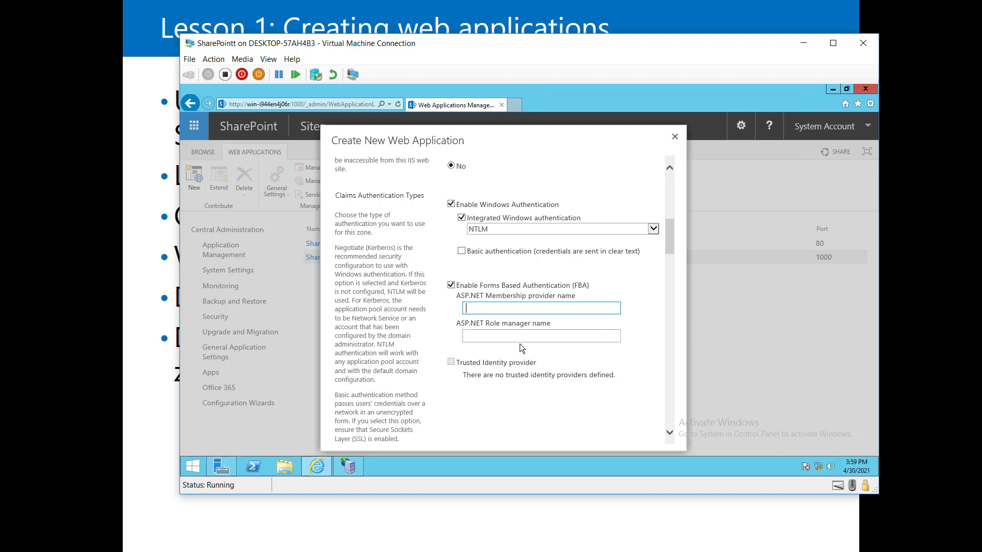
click(578, 337)
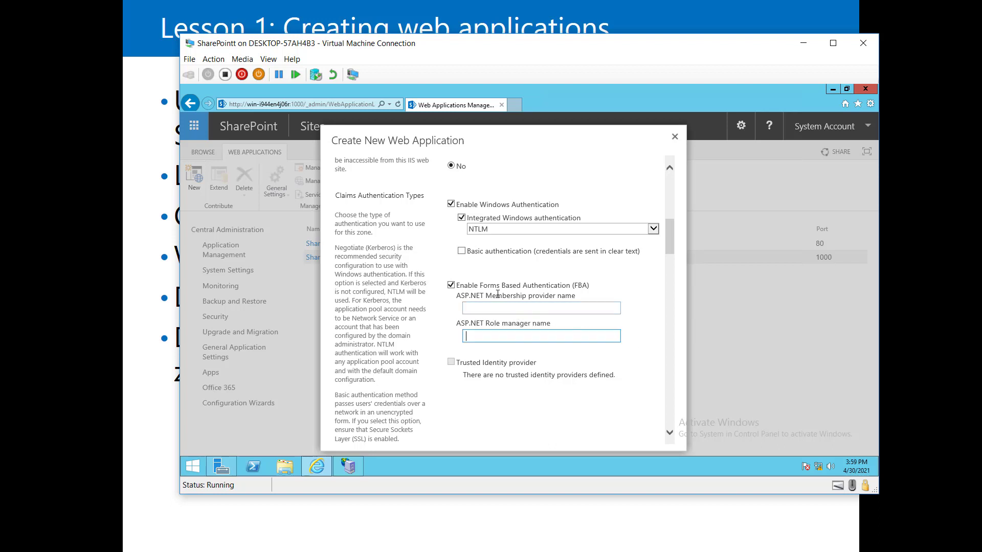
click(451, 285)
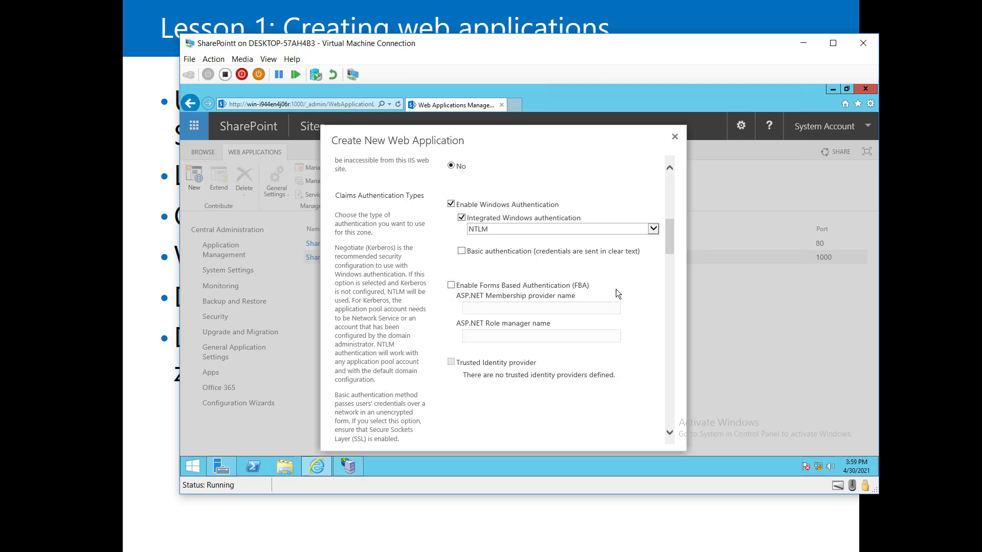
scroll(615, 289, down, 5)
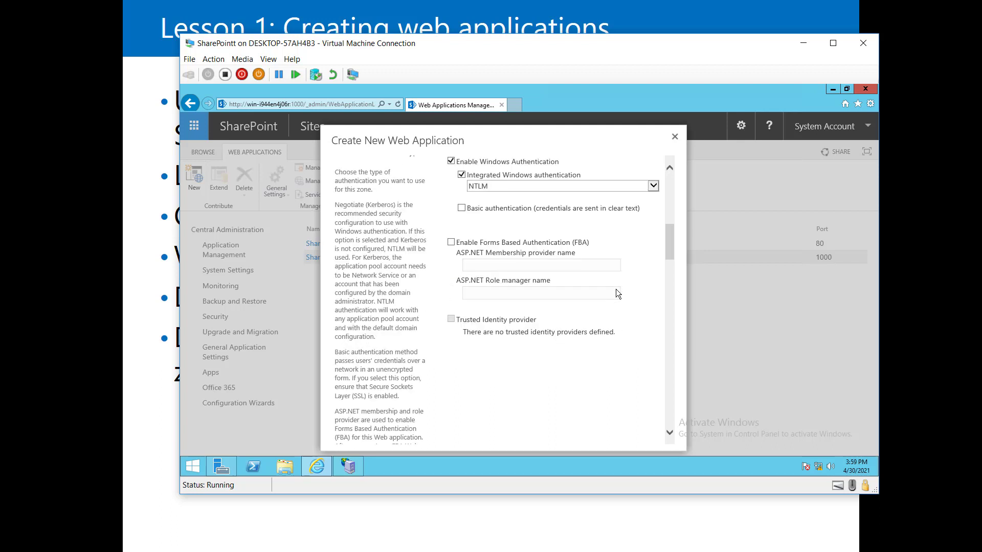
- Try the Custom Sign In Page option for the Sign In Page URL, and restore Default Sign In Page
scroll(616, 290, down, 5)
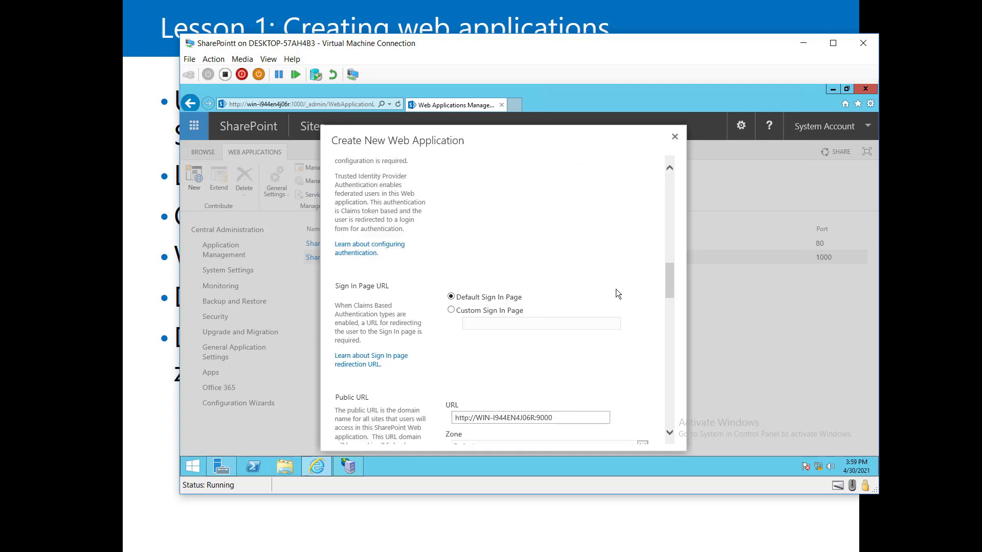
scroll(615, 289, down, 1)
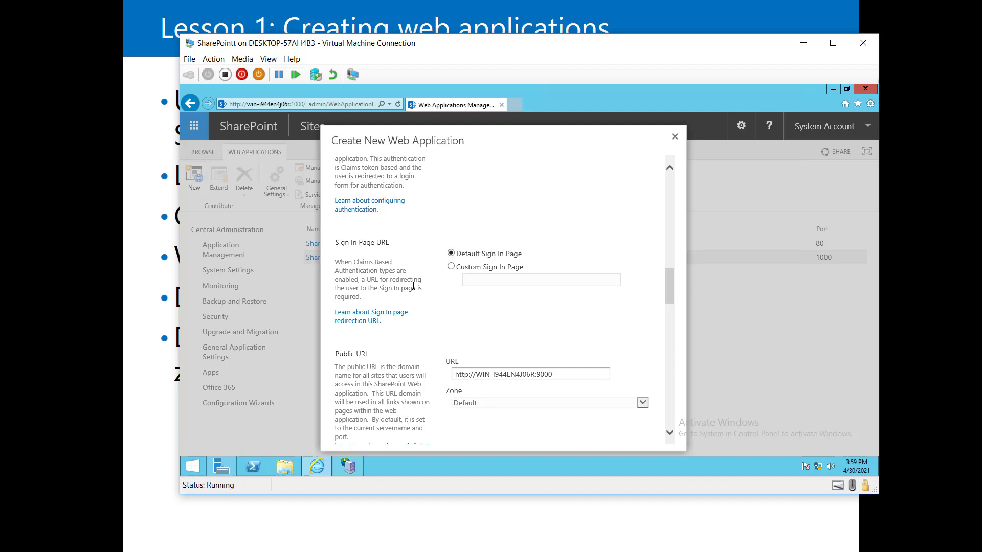
click(471, 269)
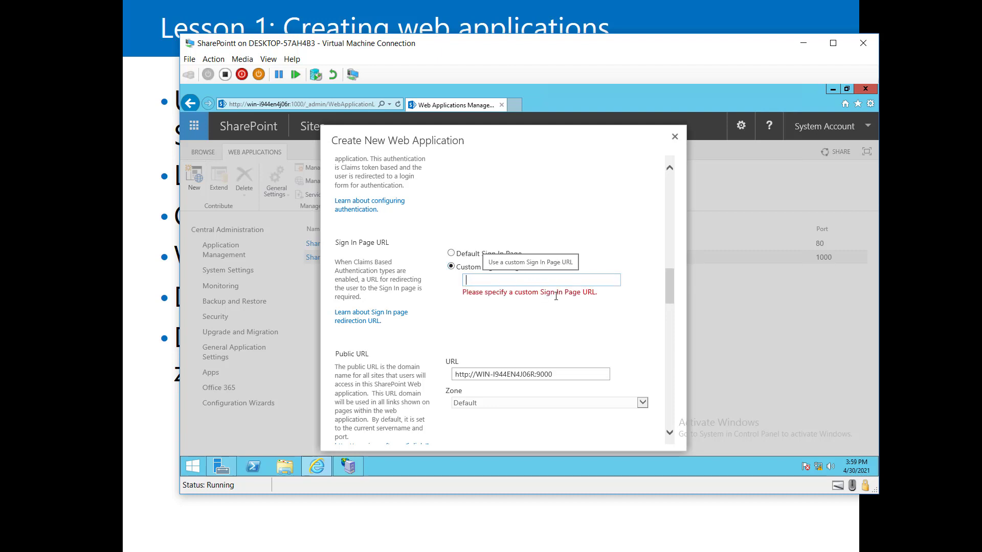
click(475, 255)
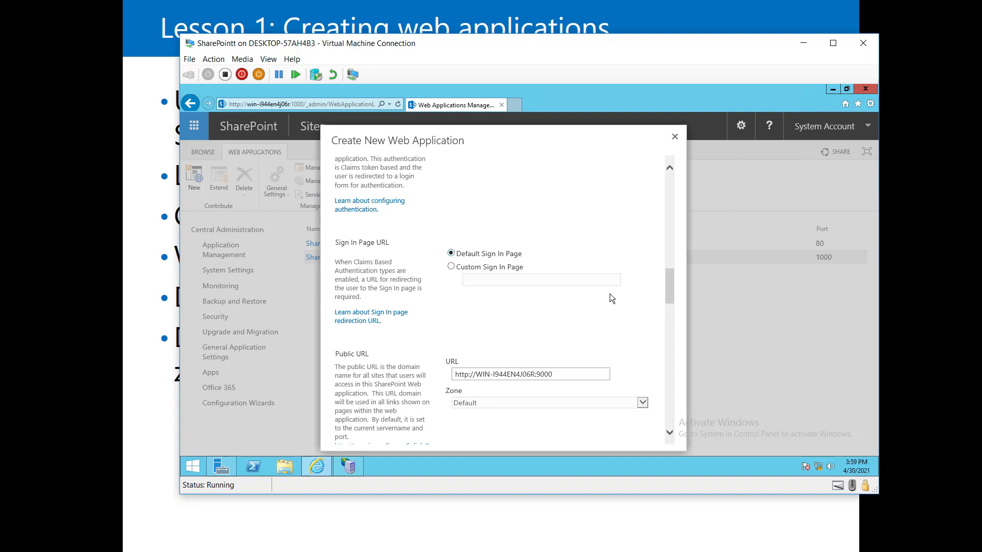
- Examine the Public URL of the new web application, including its server name and port portions
scroll(609, 294, down, 3)
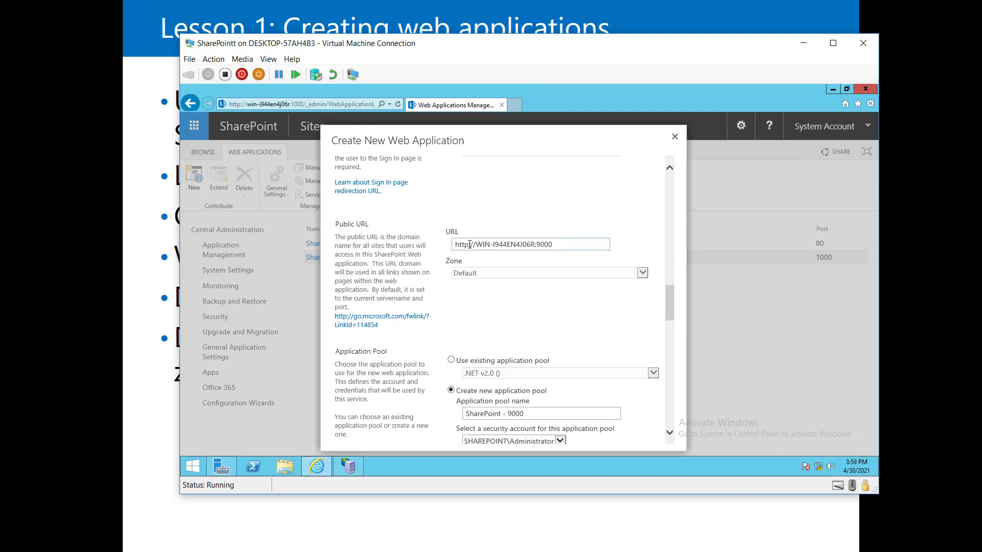
drag(455, 245, 524, 244)
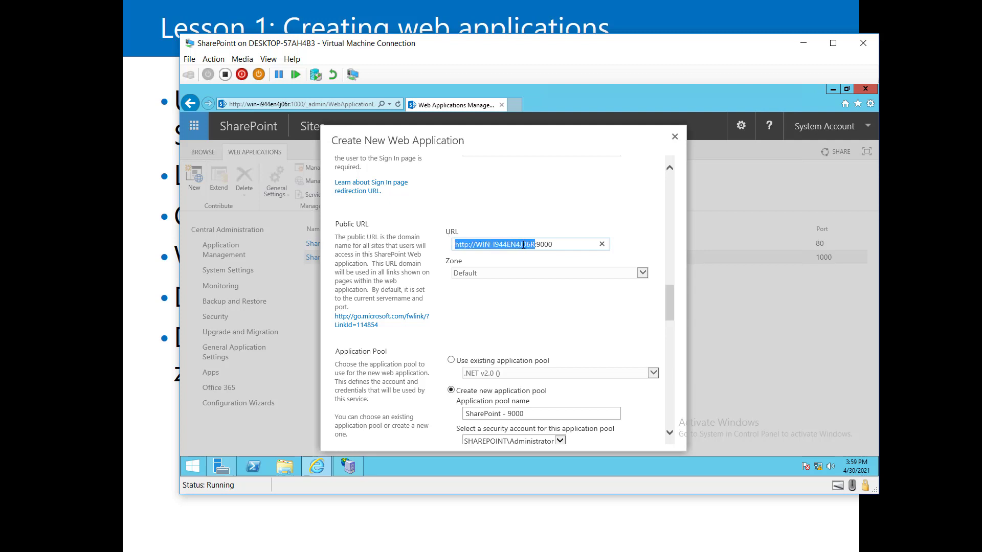
double_click(543, 245)
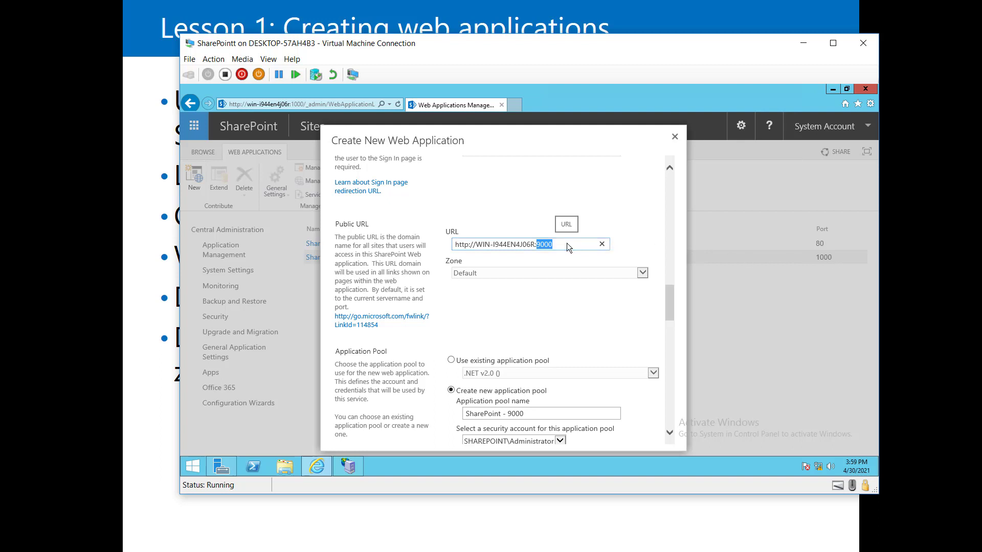
drag(562, 245, 459, 249)
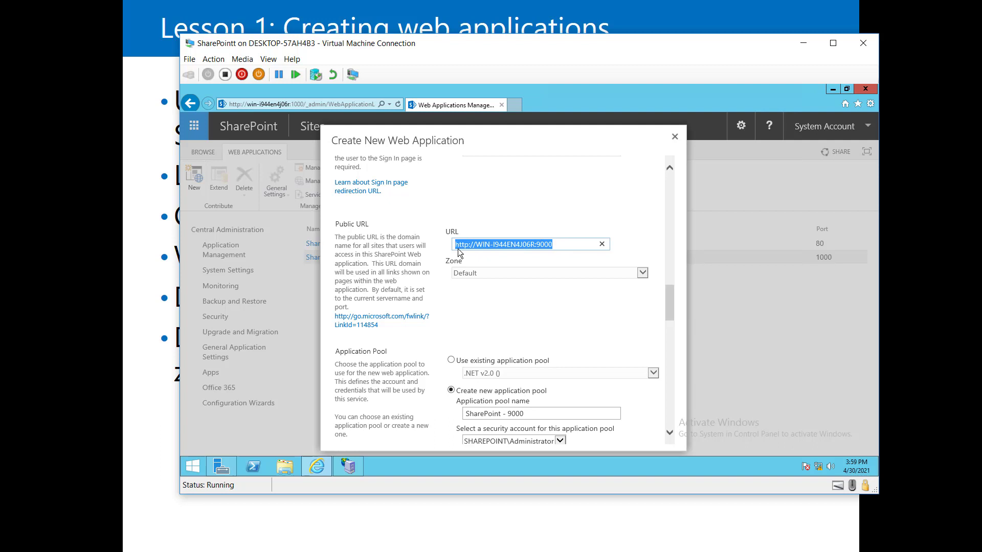
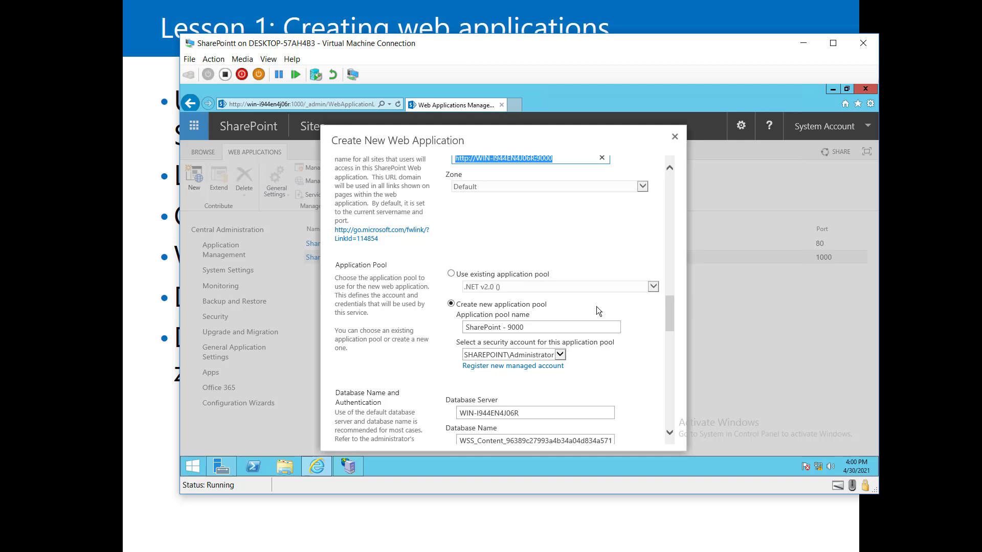
- Inspect the existing application pools available for the web application, and return to creating a new application pool
click(459, 275)
click(654, 286)
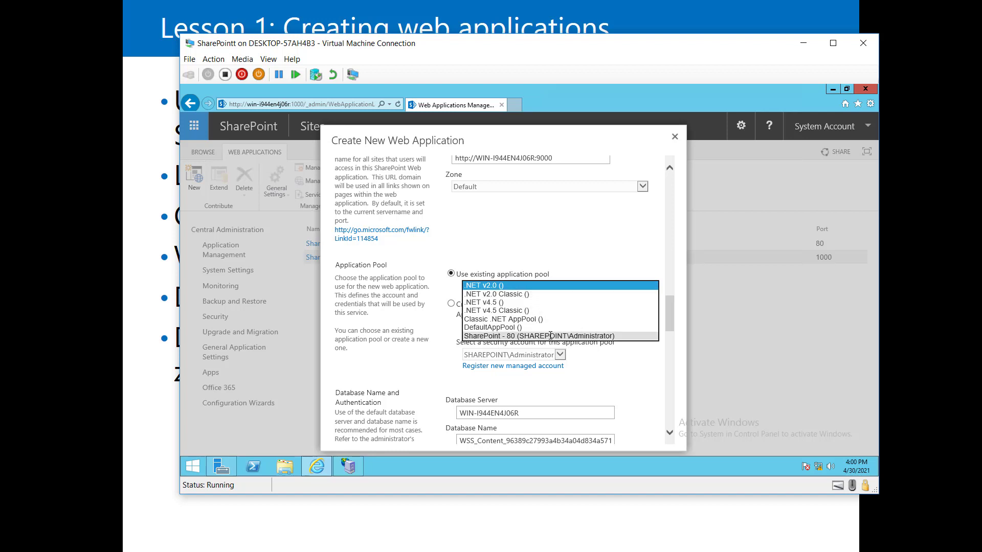
click(527, 286)
click(451, 303)
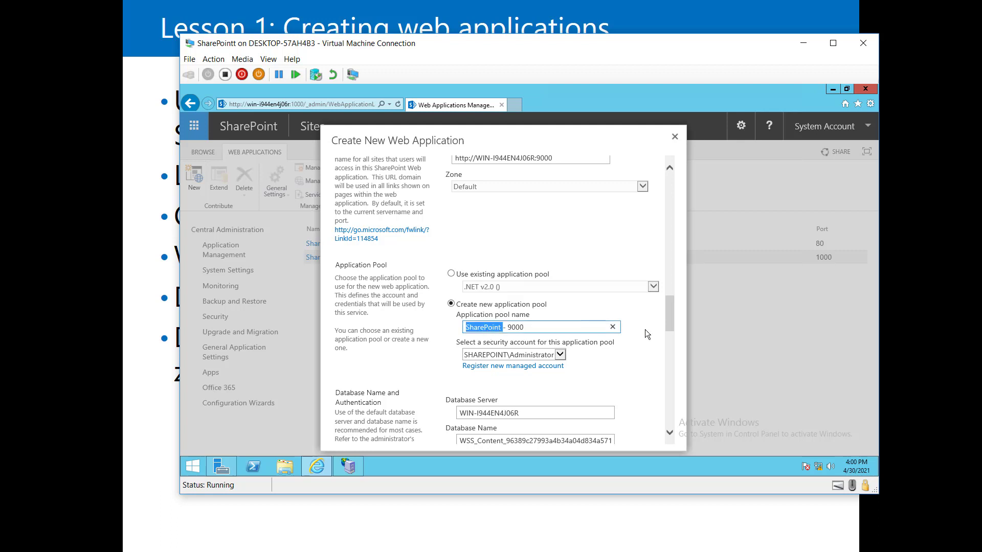
- Name the new application pool "Training- 9000" and check the security accounts available for it
text(Training)
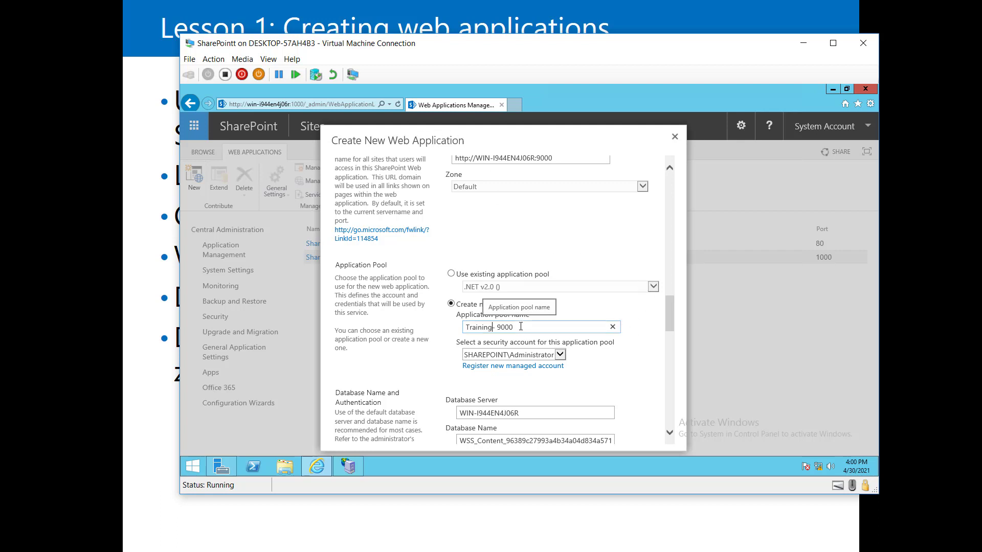
scroll(655, 340, down, 1)
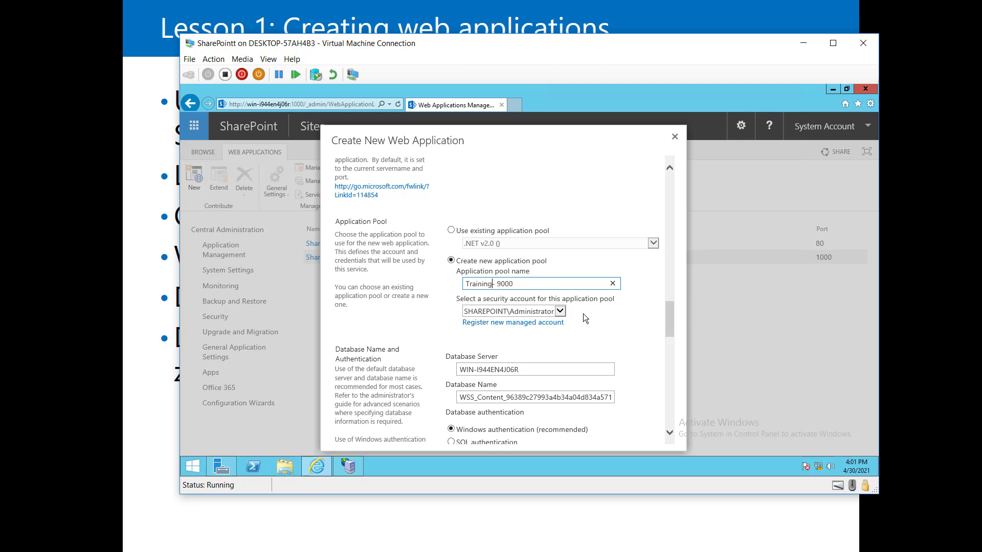
click(560, 312)
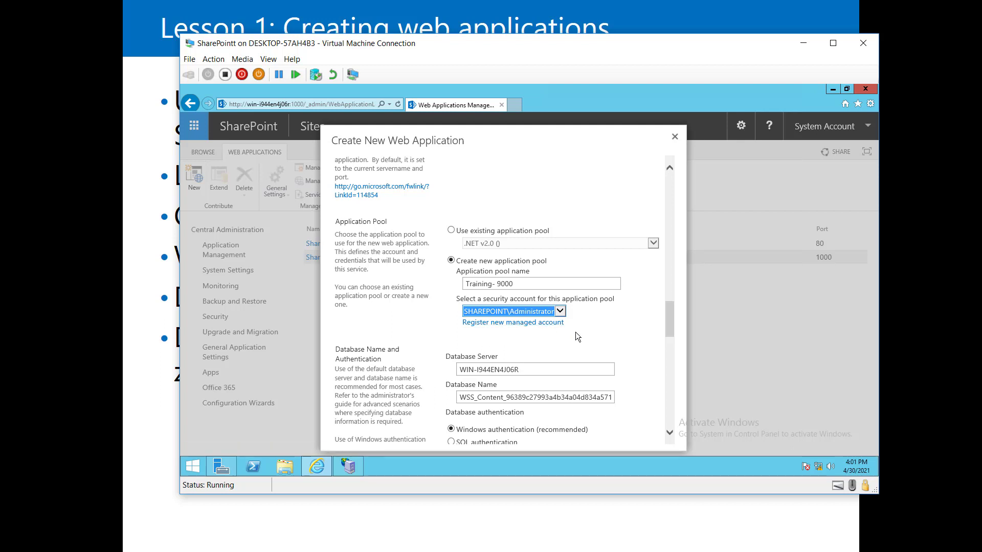
scroll(558, 314, up, 1)
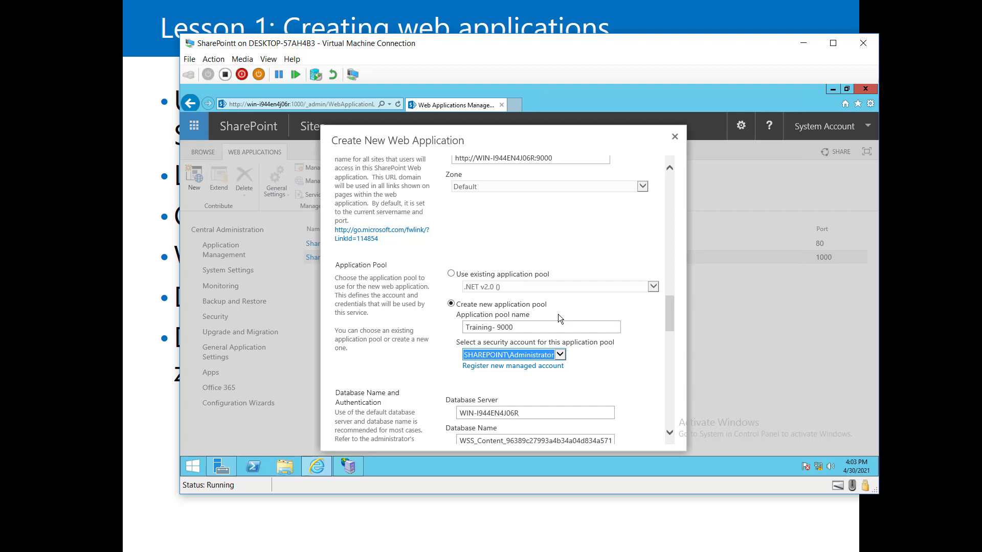
- Check the database server field and set the content database name to WSS_Content_Training_9000
scroll(616, 334, down, 3)
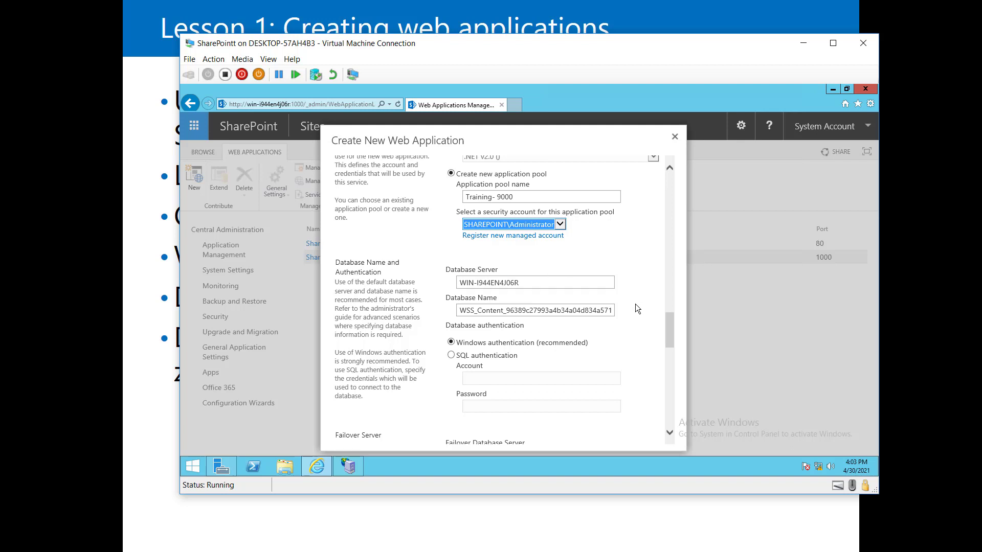
drag(531, 284, 449, 284)
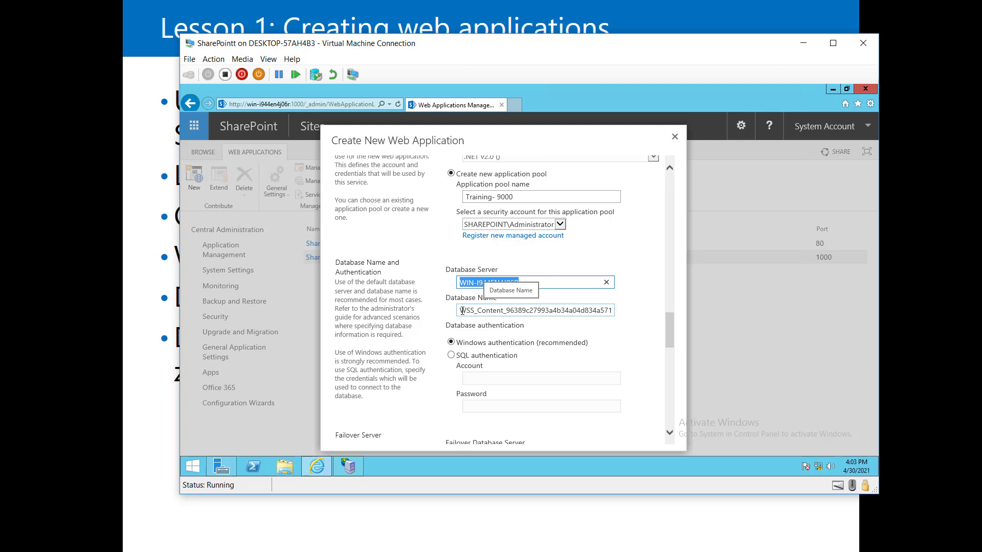
drag(460, 310, 484, 310)
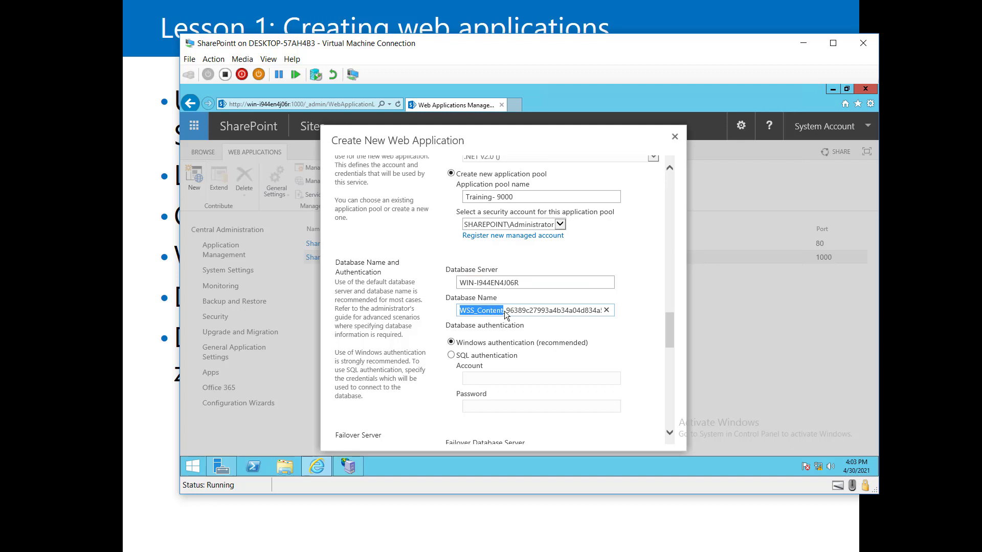
click(529, 313)
key(shift+End)
key(Delete)
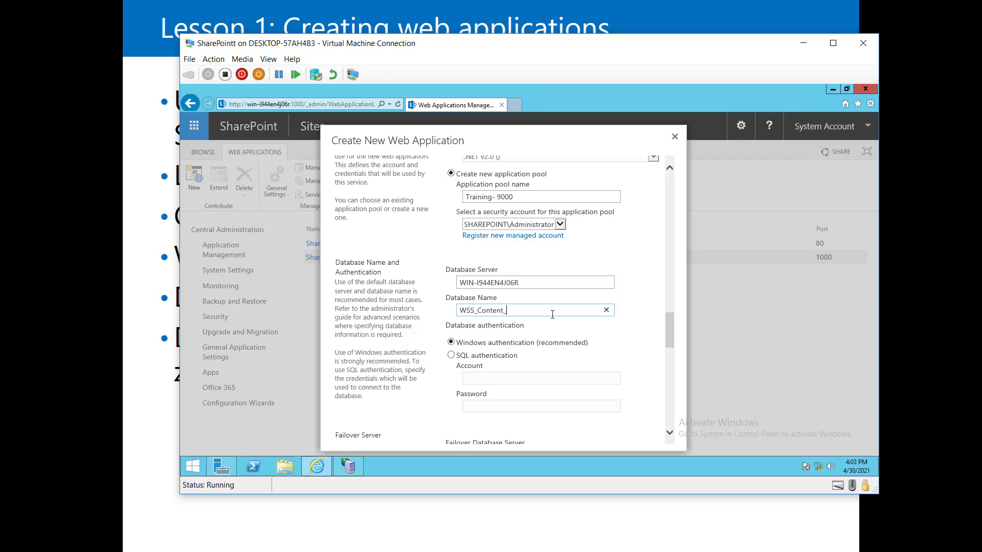
text(Training_9000)
drag(459, 311, 496, 311)
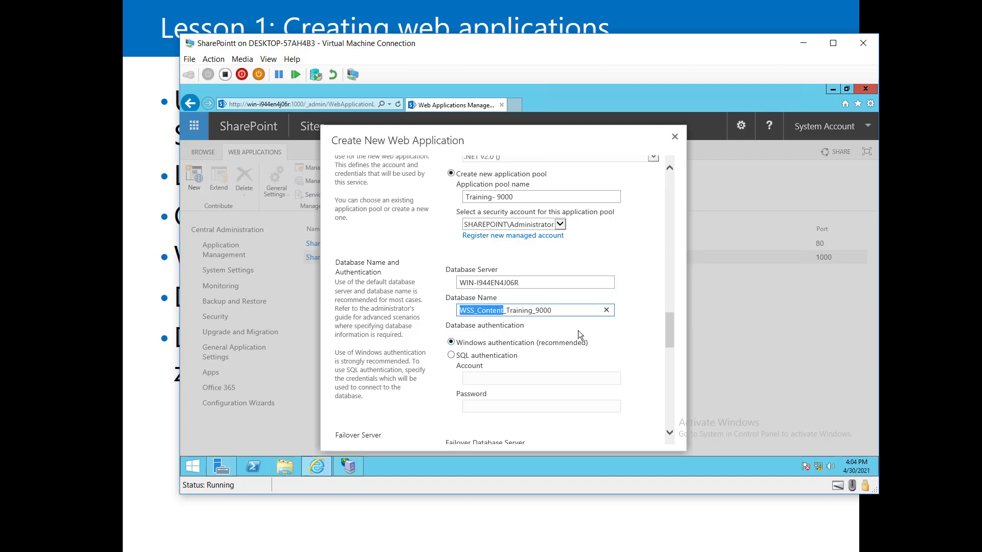
- Try SQL authentication for the database to inspect its credential fields, and restore Windows authentication
scroll(611, 349, down, 1)
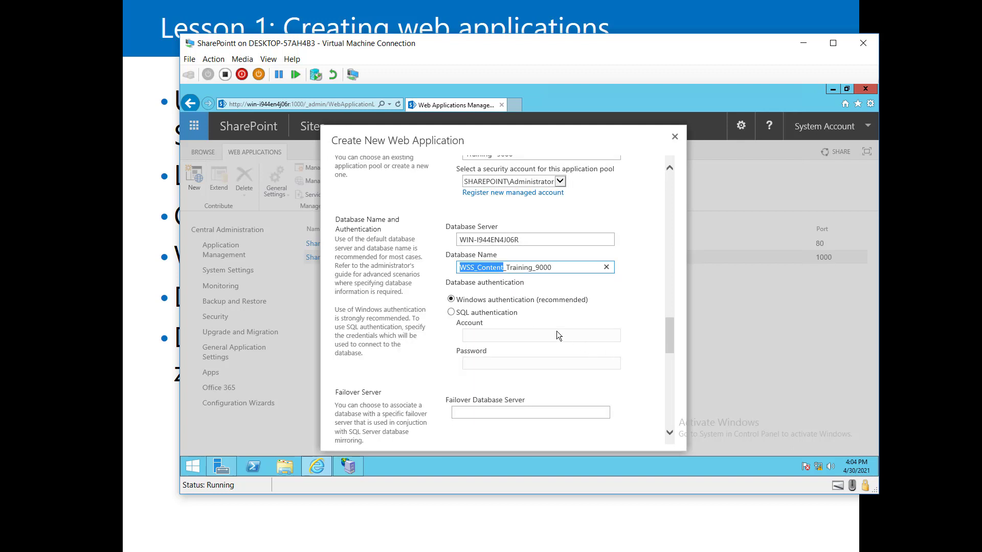
click(489, 312)
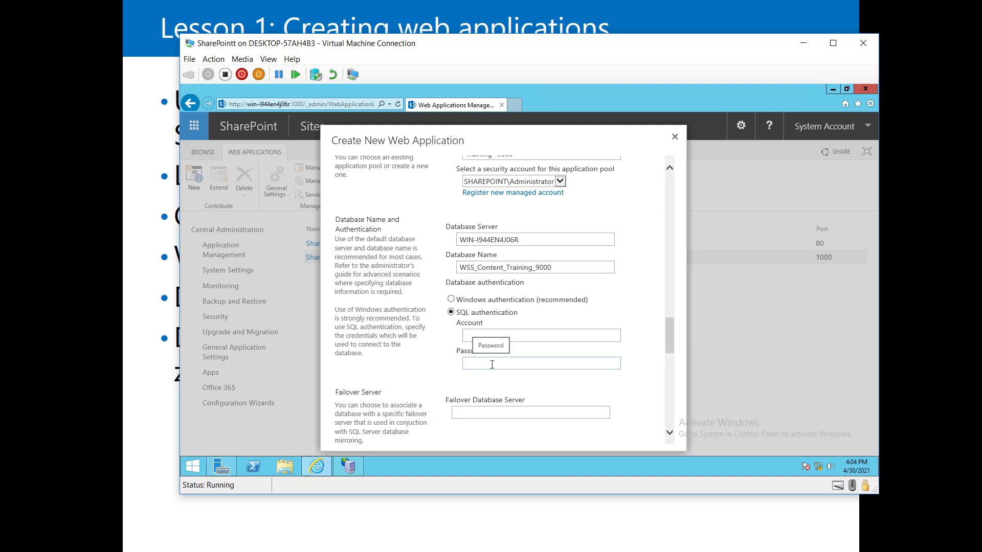
click(451, 300)
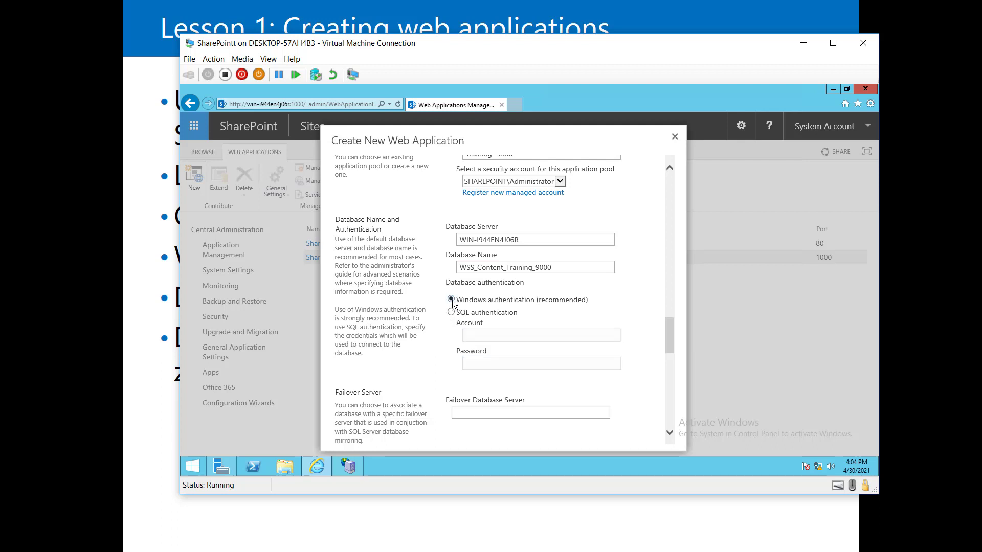
- Review the Public URL, Application Pool, Database Name and Authentication, and Failover Server sections of the form
scroll(623, 322, down, 3)
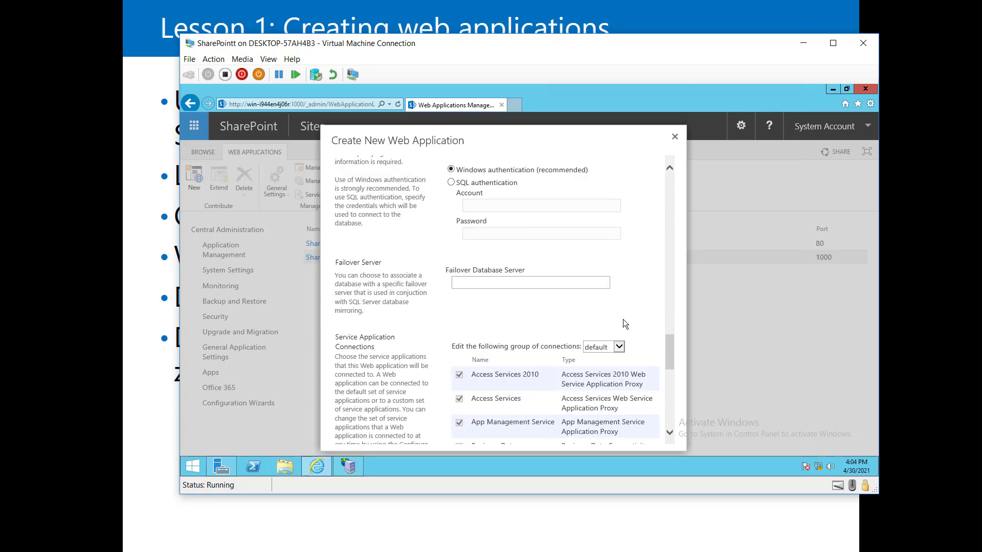
scroll(623, 319, up, 5)
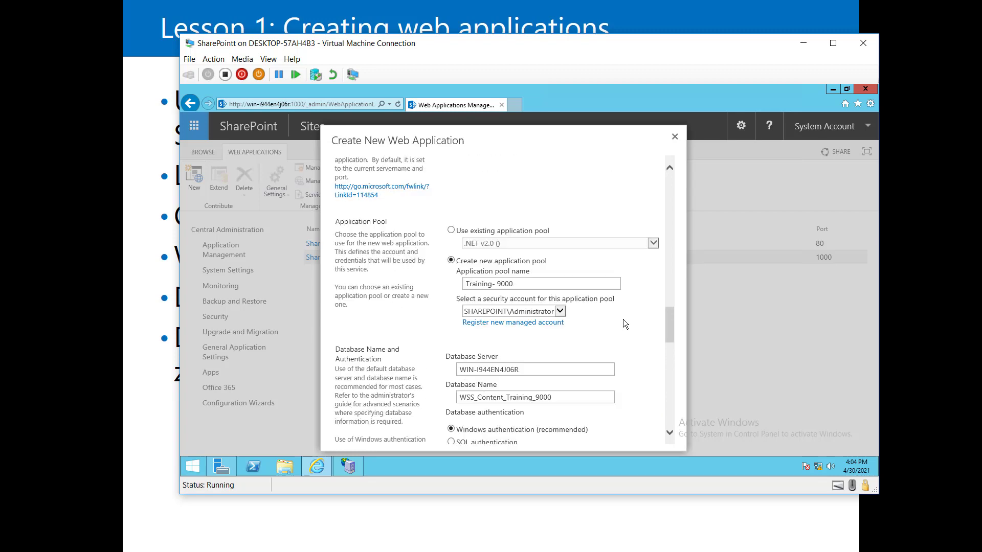
scroll(620, 318, up, 3)
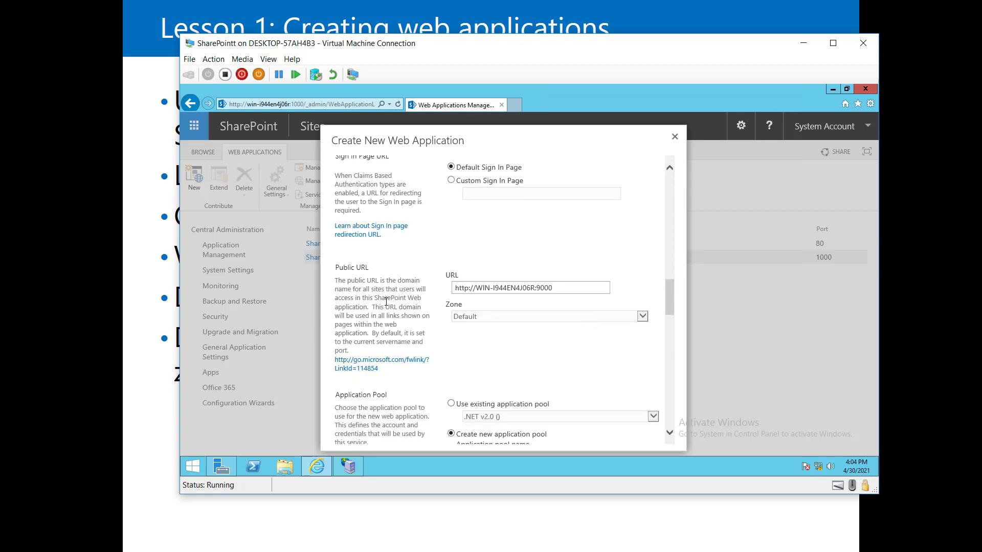
drag(334, 269, 419, 272)
scroll(485, 330, down, 5)
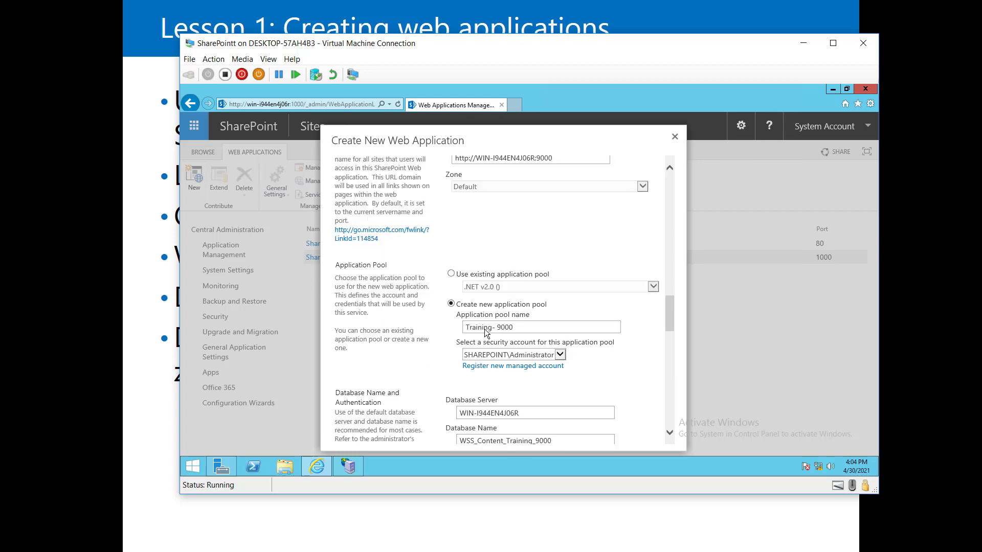
double_click(349, 306)
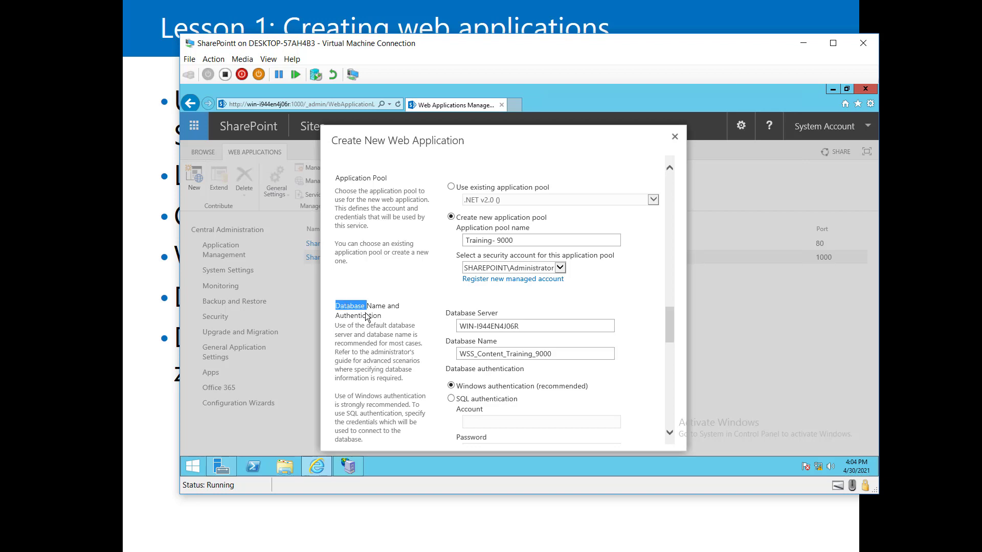
scroll(488, 305, down, 3)
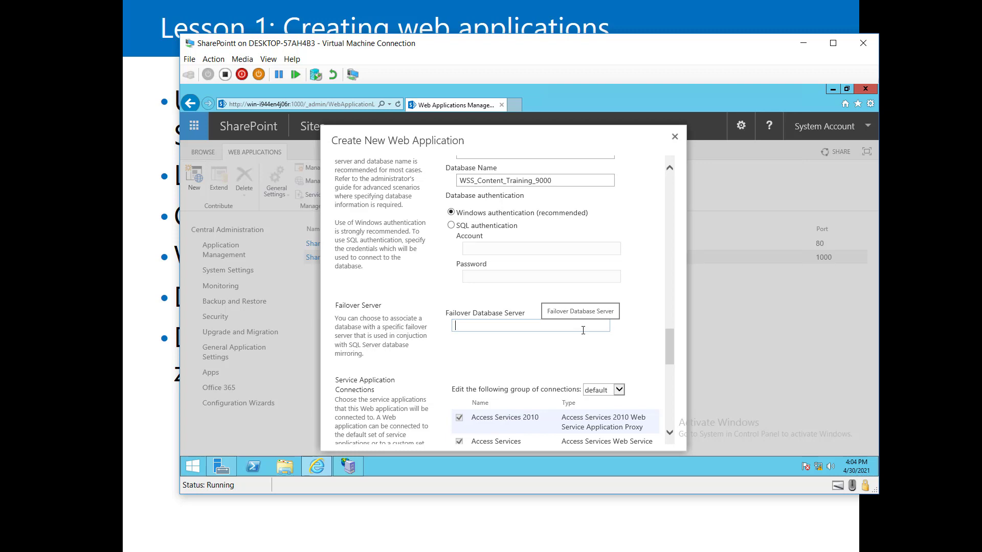
- Keep the default service application connections, leave the Customer Experience Improvement Program at No, and create the web application
scroll(597, 315, down, 3)
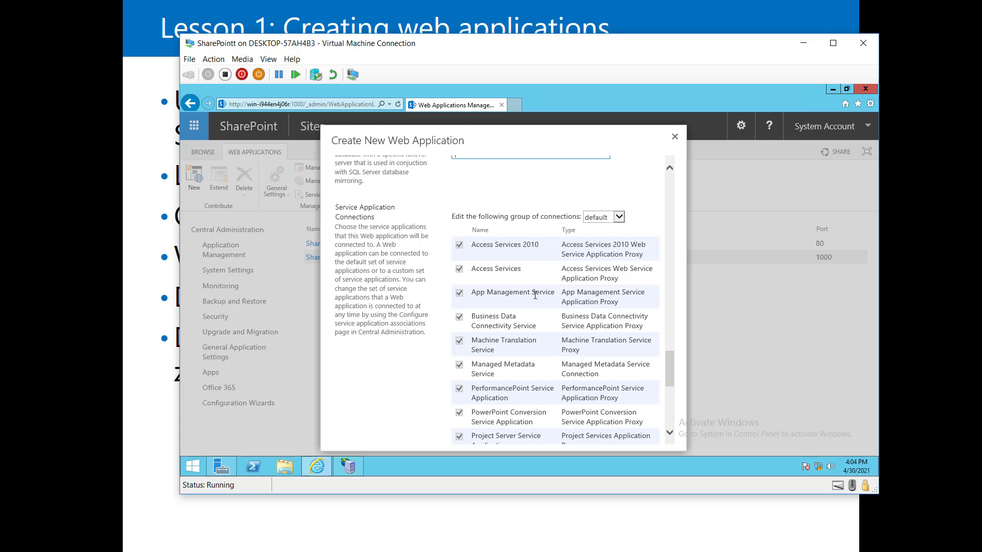
scroll(629, 342, down, 6)
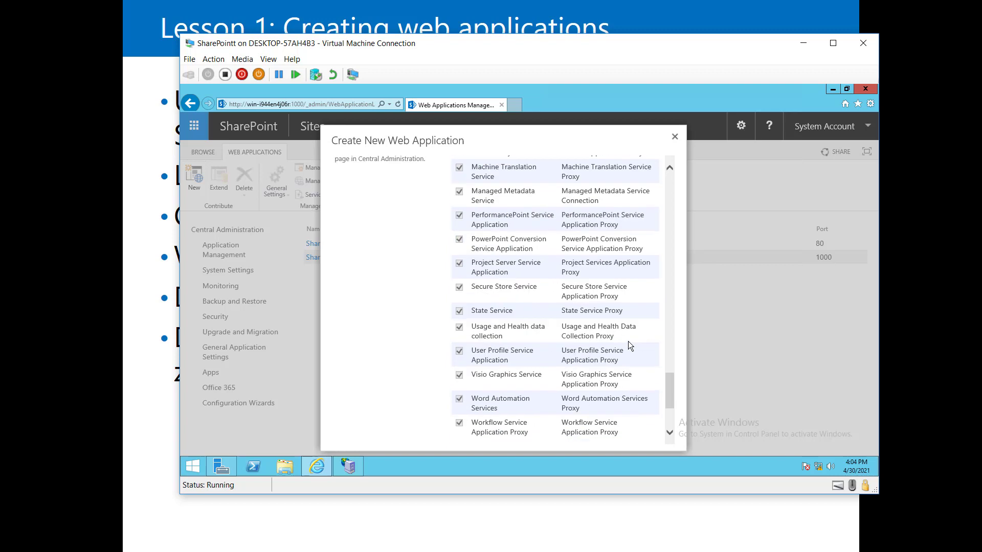
scroll(629, 342, down, 1)
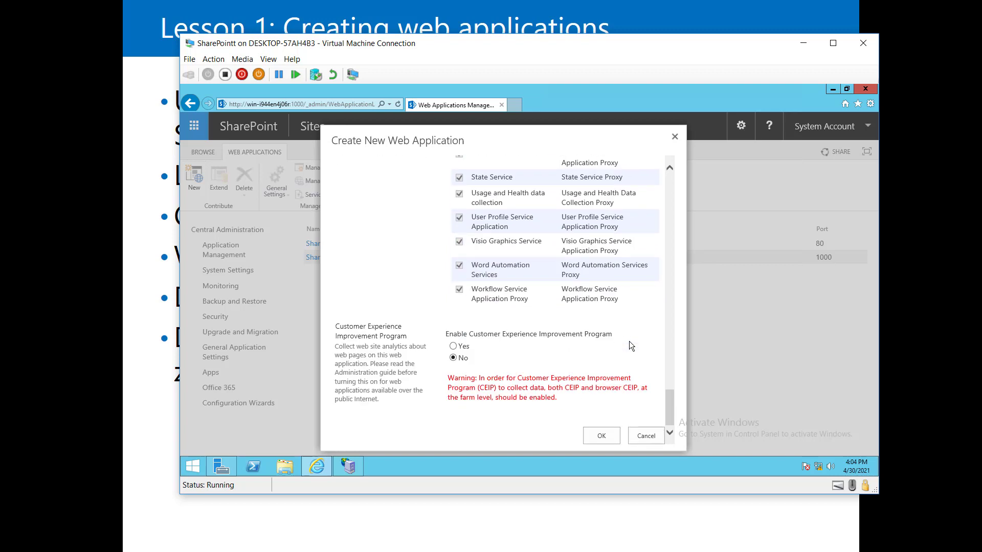
click(601, 435)
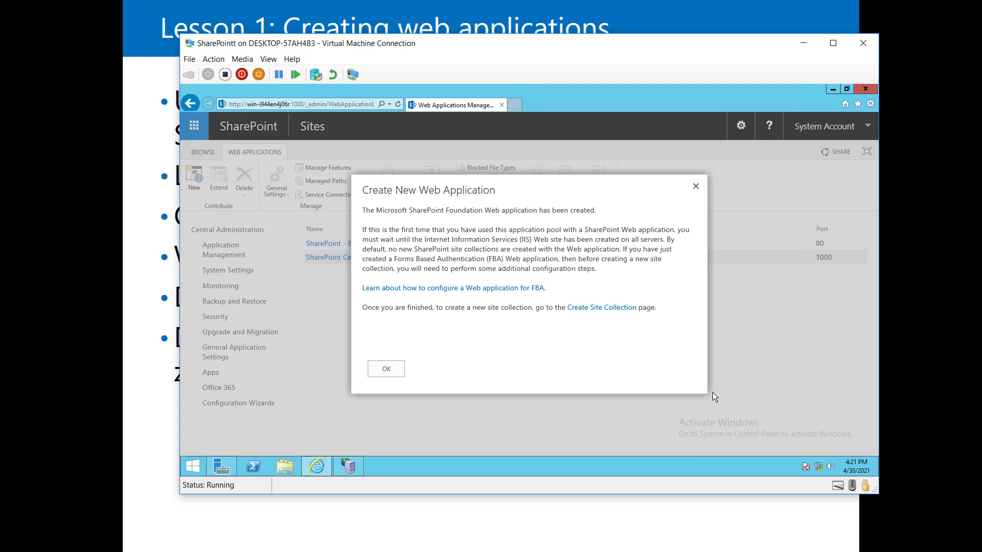
- Switch to Internet Information Services (IIS) Manager, maximize its window, and expand the local server in the connections tree
click(348, 465)
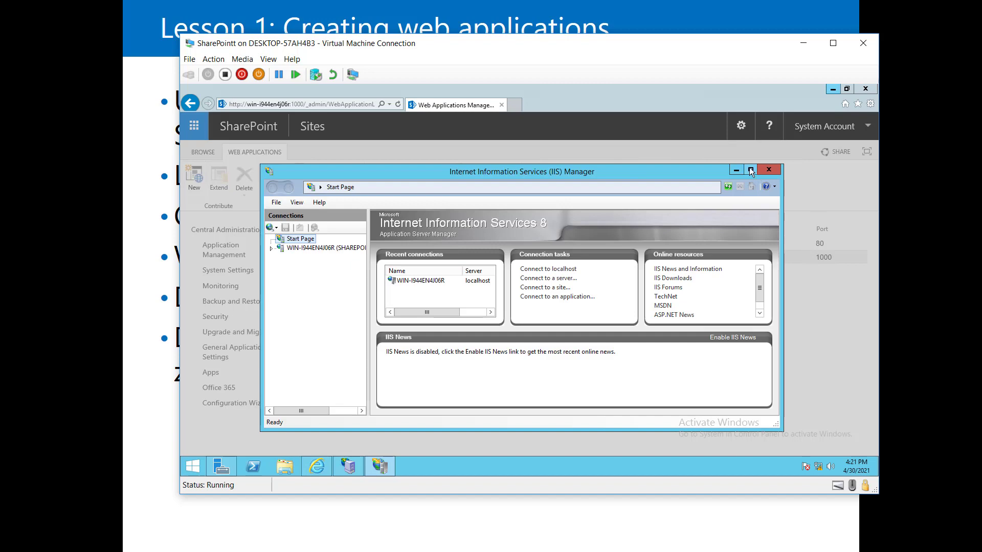
click(750, 170)
click(192, 165)
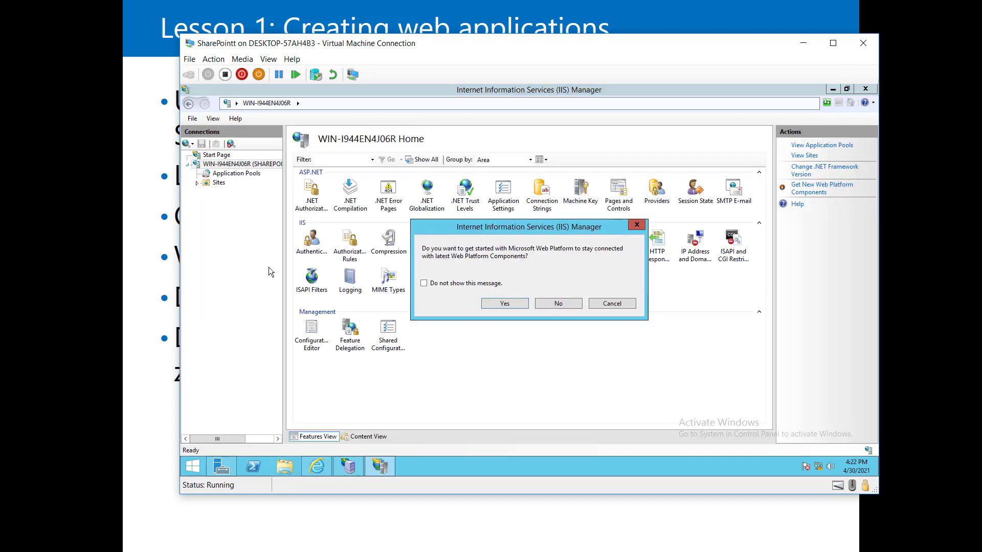
- Decline the Web Platform offer, widen the connections tree, and open the Training site under Sites to view its features
click(571, 302)
drag(283, 254, 339, 254)
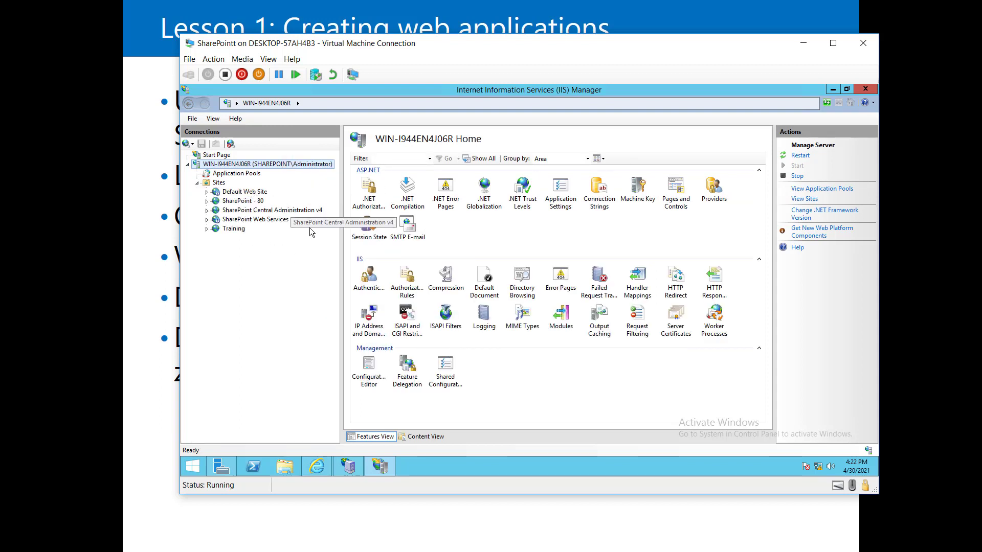
click(234, 229)
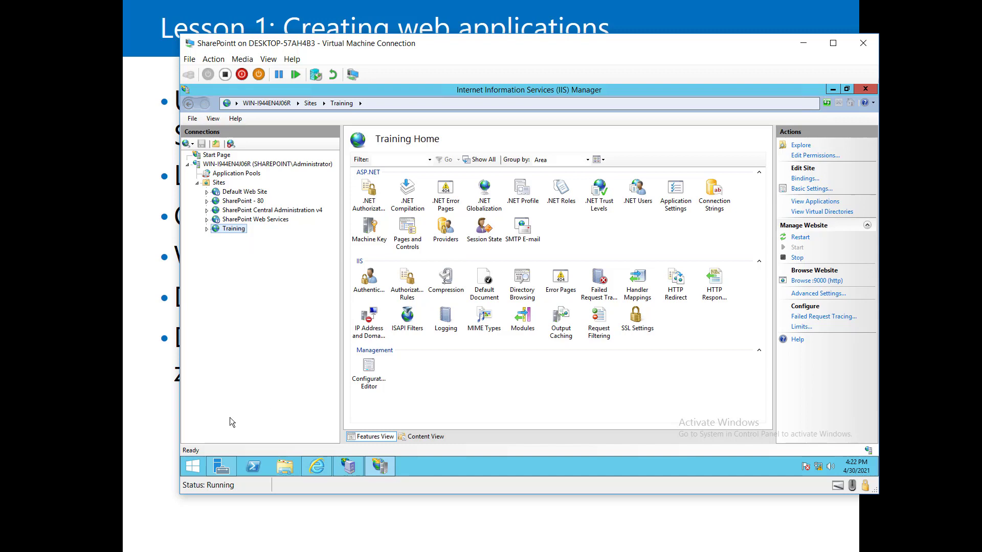
- Switch to SQL Server Management Studio by searching for ssms, and connect to the local Database Engine with Windows Authentication
click(192, 466)
text(ssms)
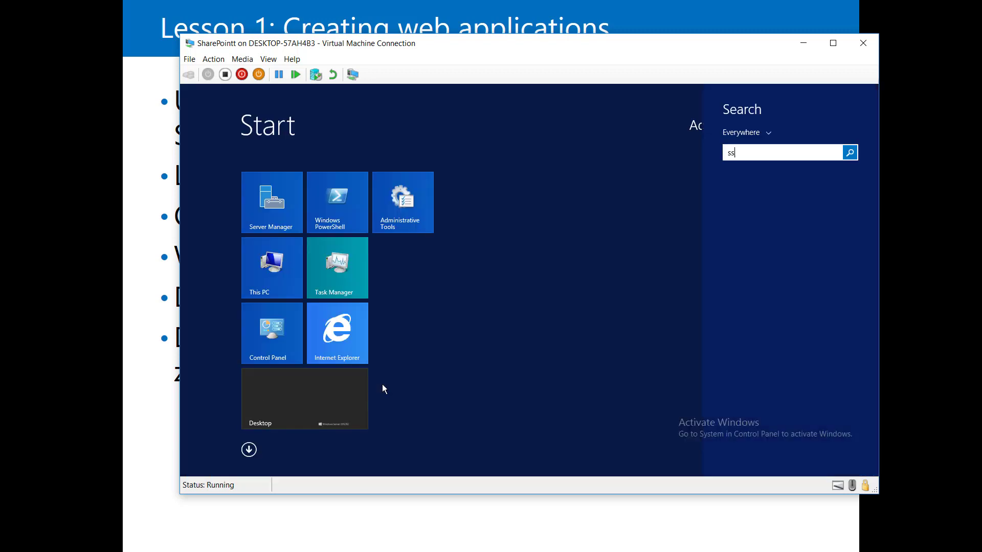
click(815, 186)
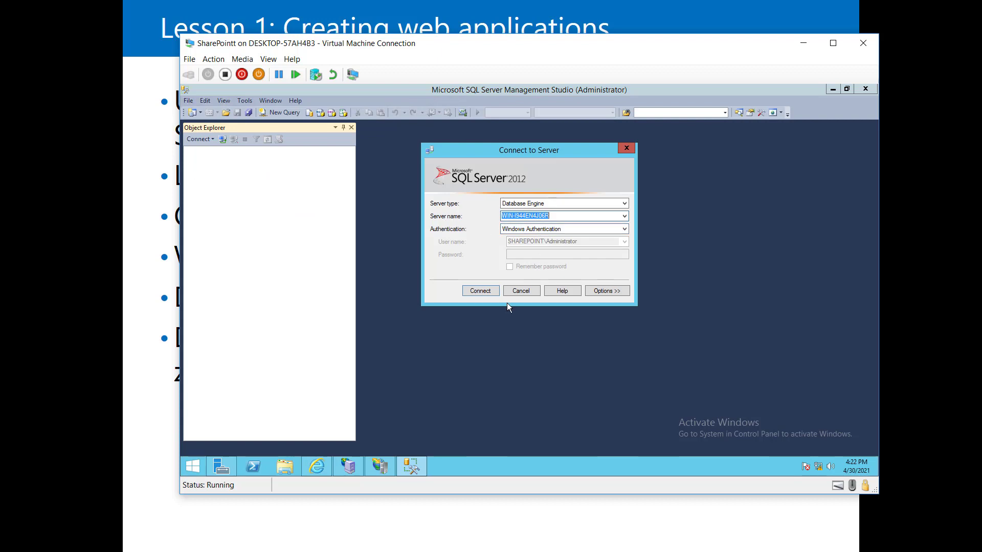
click(478, 291)
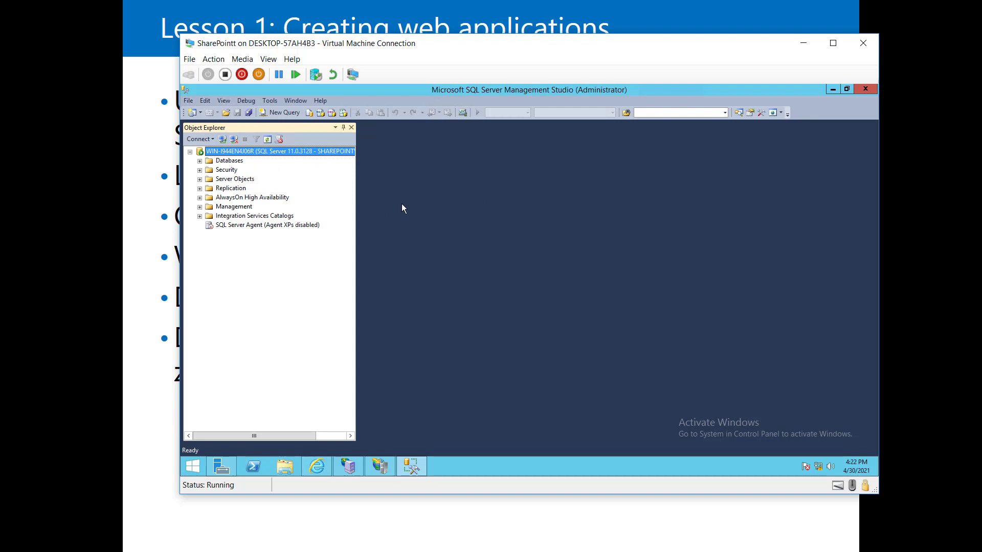
- Expand the server's Databases and locate the WSS_Content_Training_9000 content database, leaving its name unedited
click(199, 160)
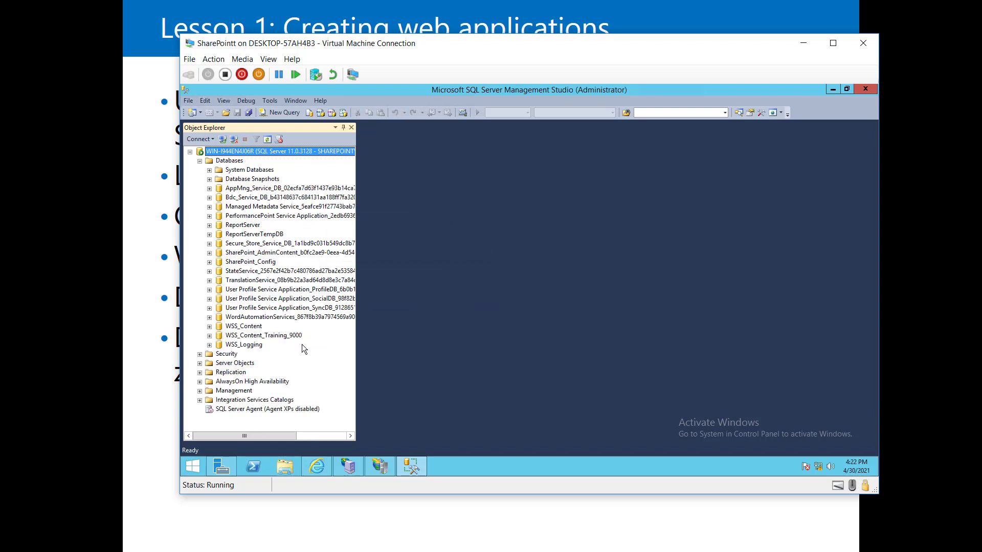
click(266, 252)
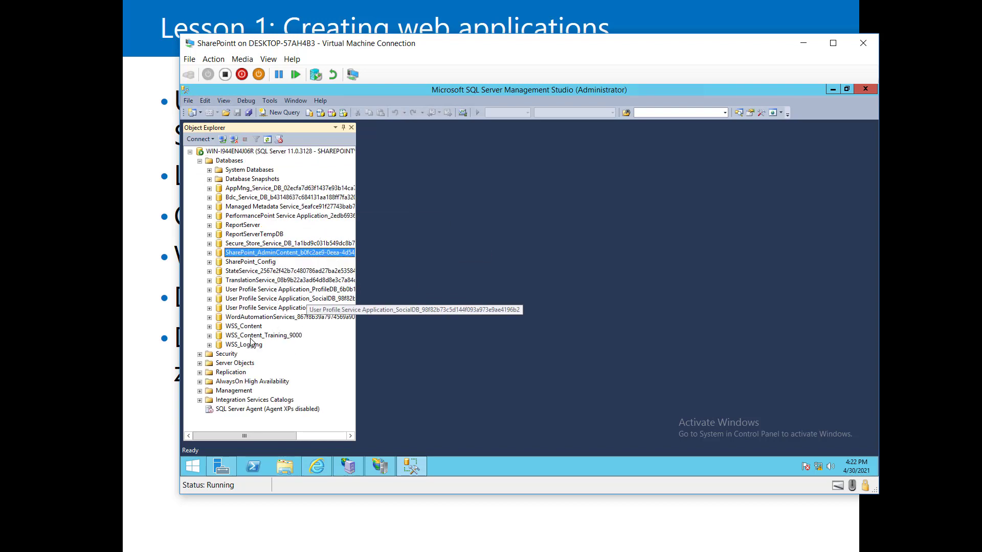
click(293, 337)
click(293, 336)
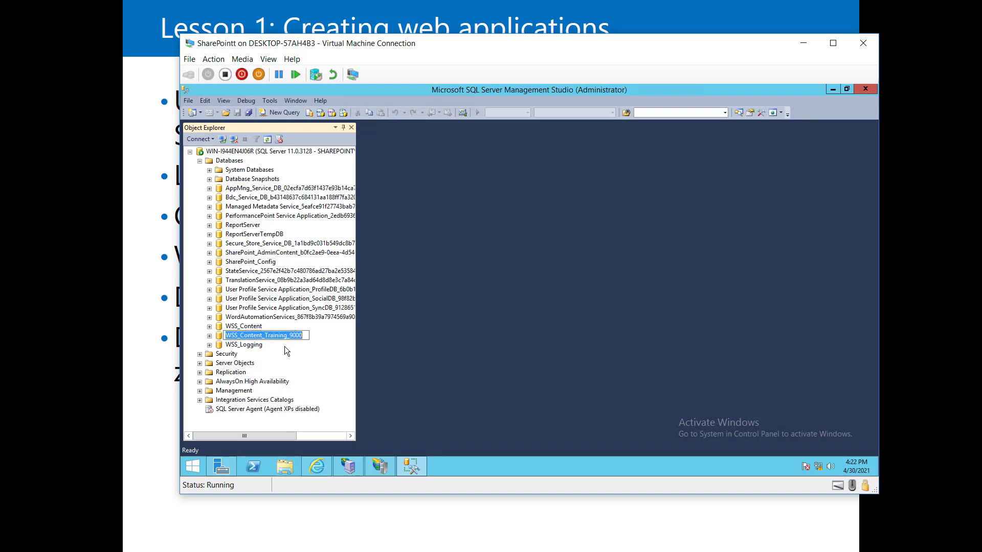
key(Escape)
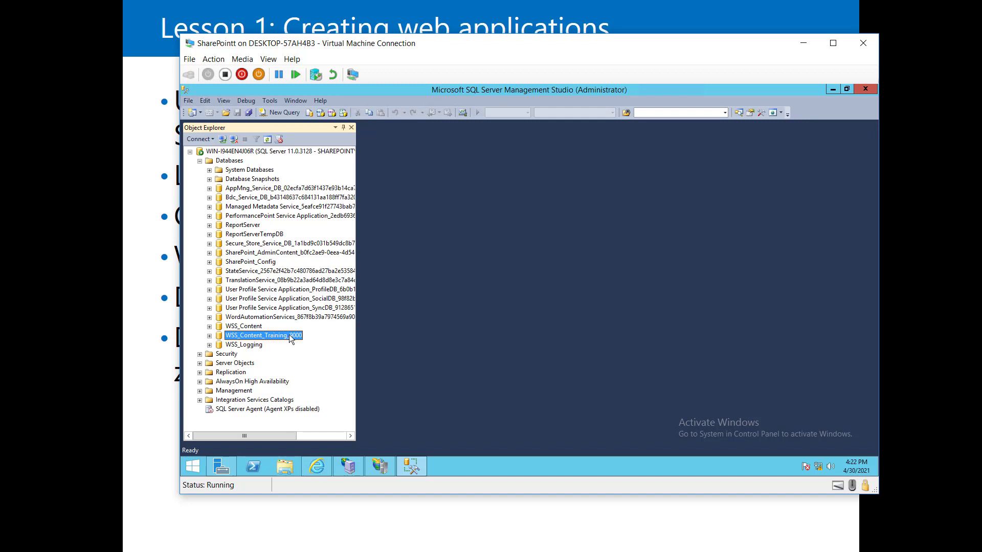